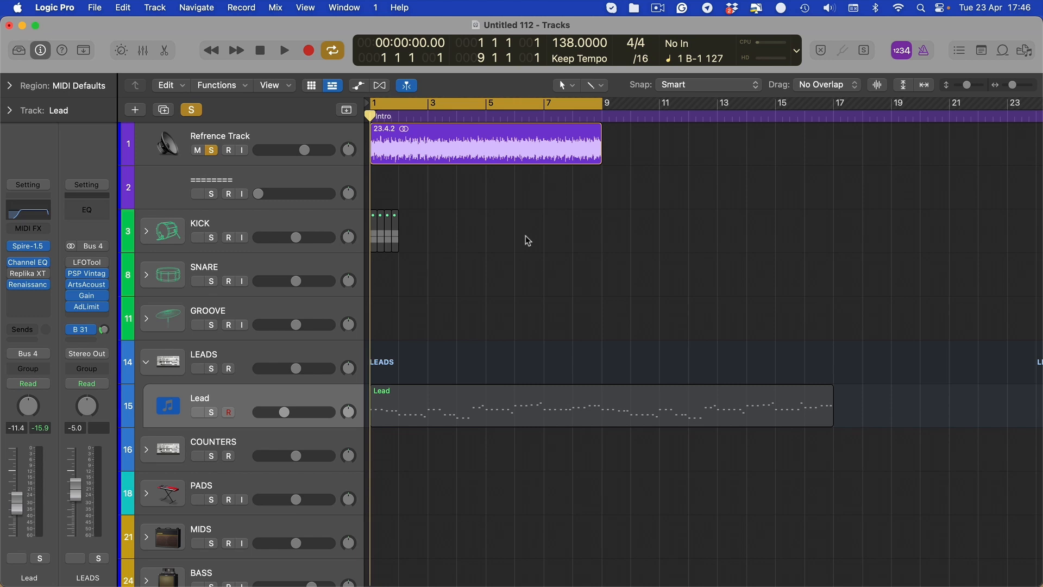
Step: Audition the soloed reference track, and solo the Lead track alongside it
key("space")
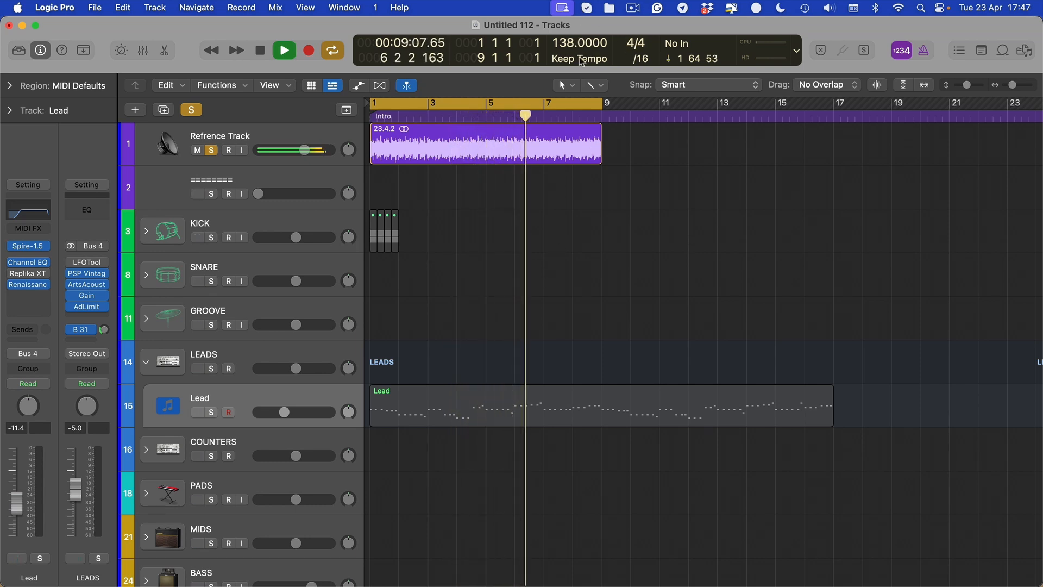
key("space")
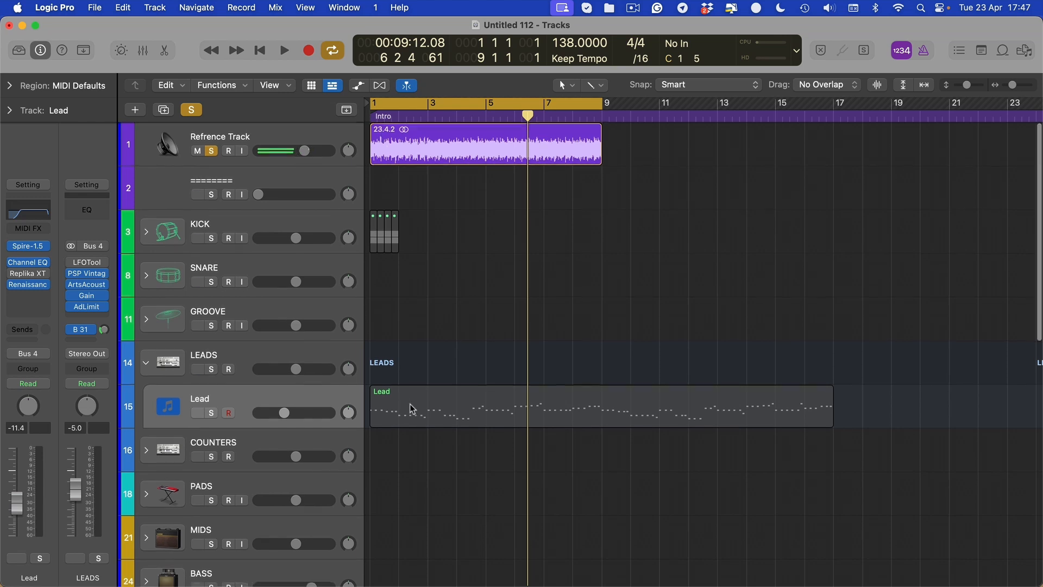
left_click(211, 413)
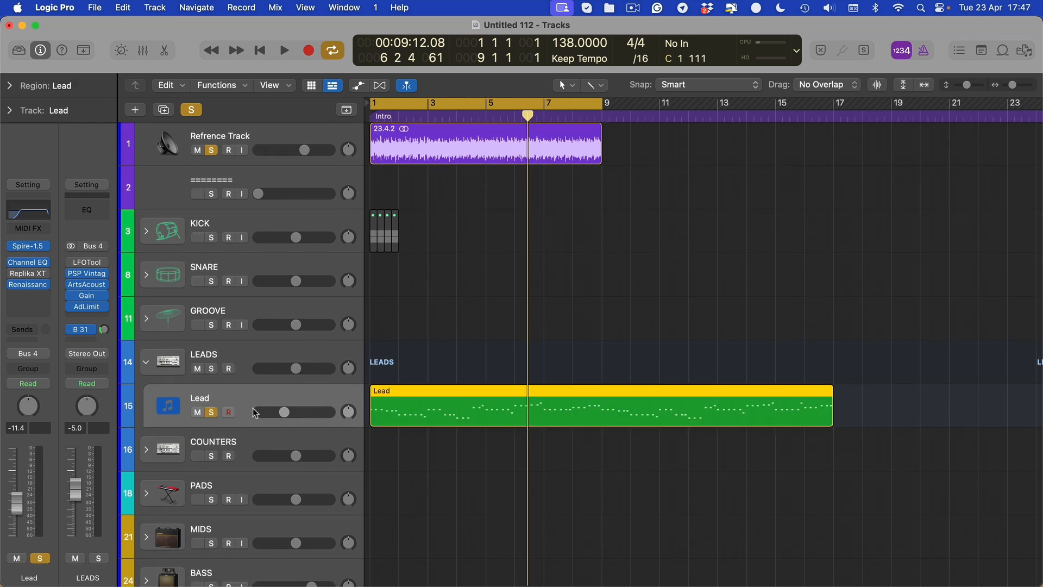
left_click(566, 303)
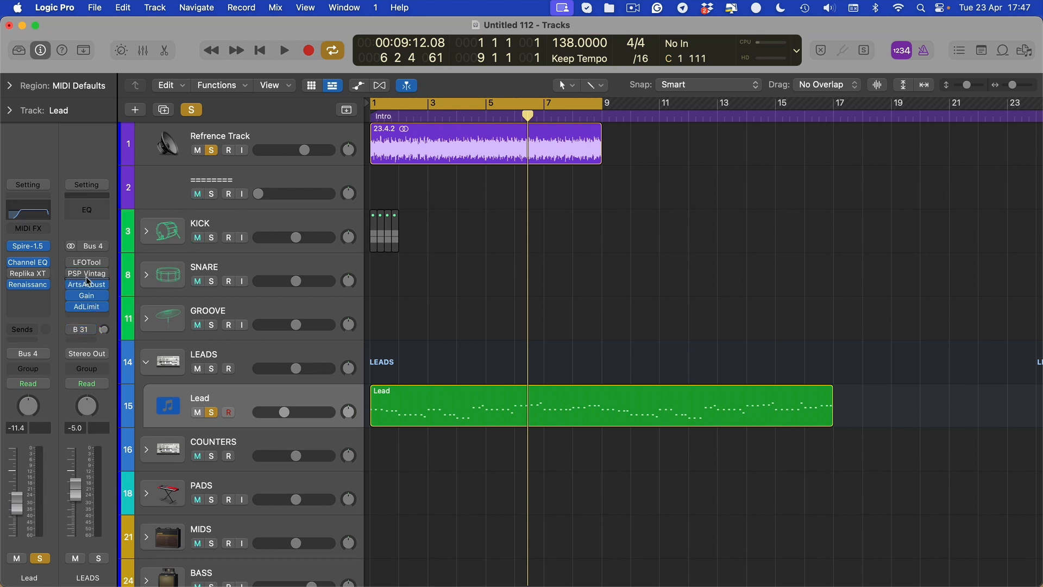
Step: Insert a stereo Maag EQ4 above the reverb on the LEADS bus and load its 01 Female Vocal A preset
left_click(87, 283)
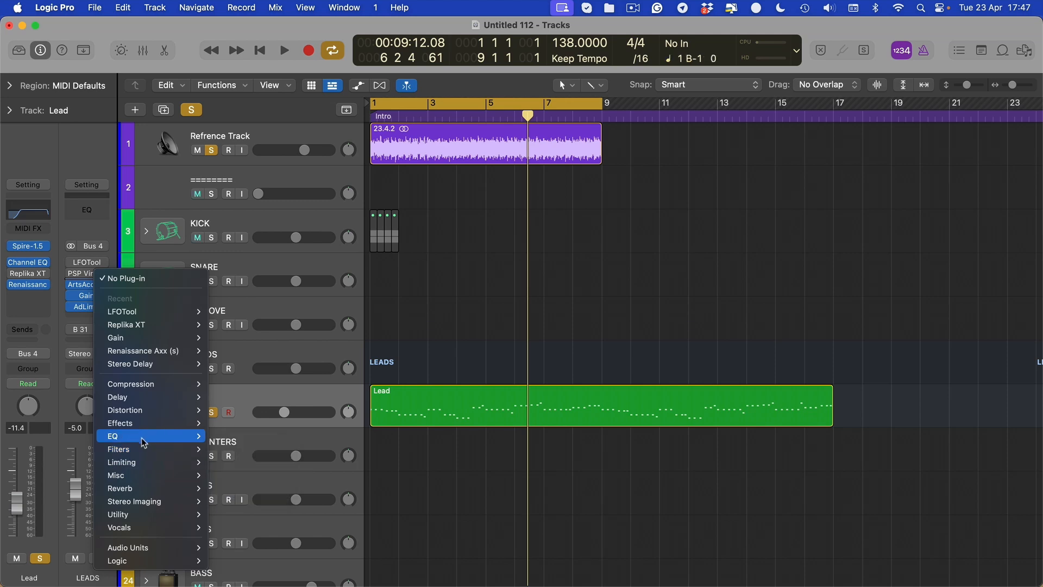
mouse_move(142, 437)
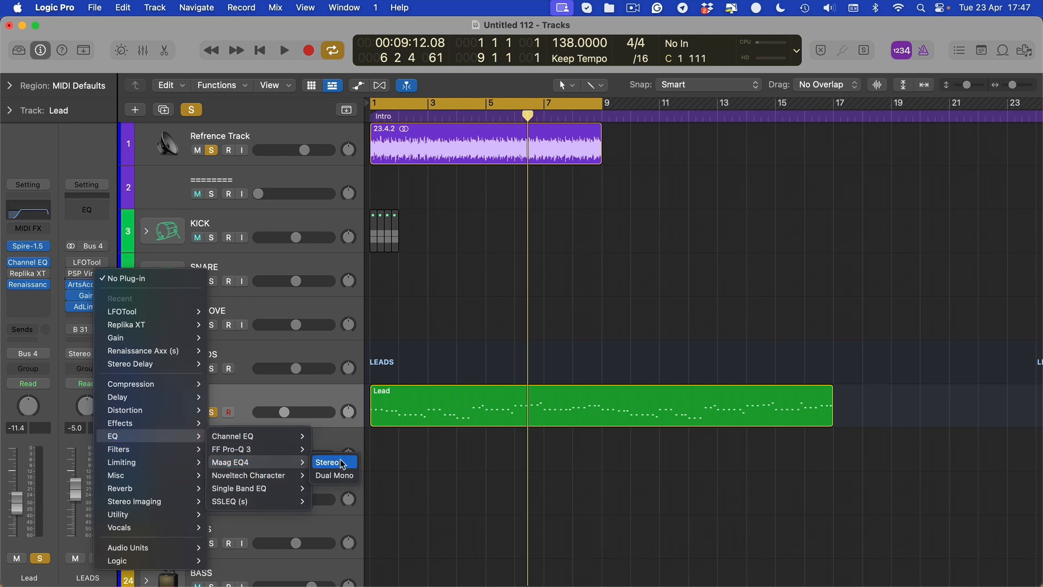
left_click(329, 463)
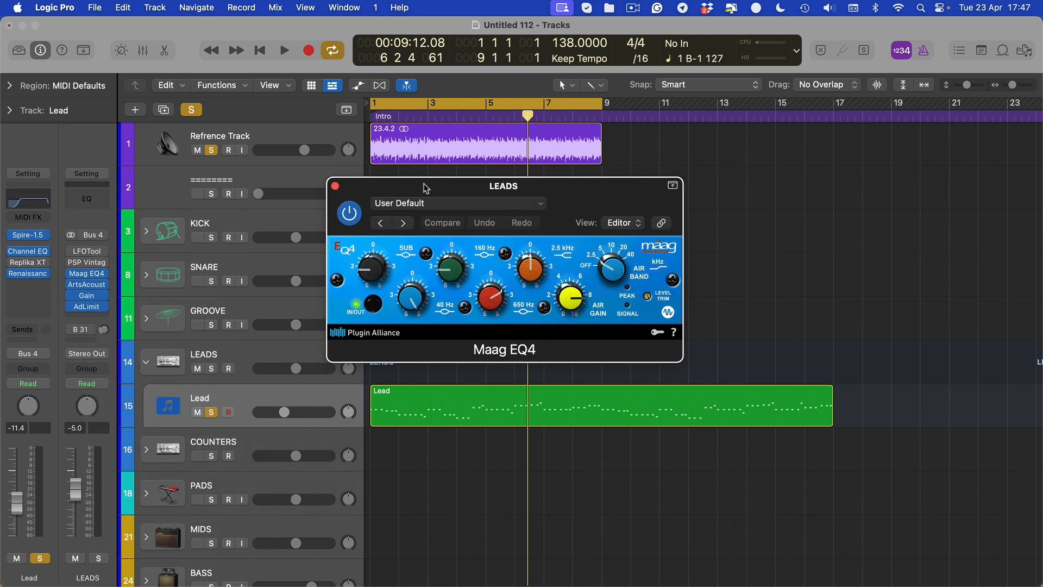
left_click(403, 222)
left_click_drag(435, 186, 508, 184)
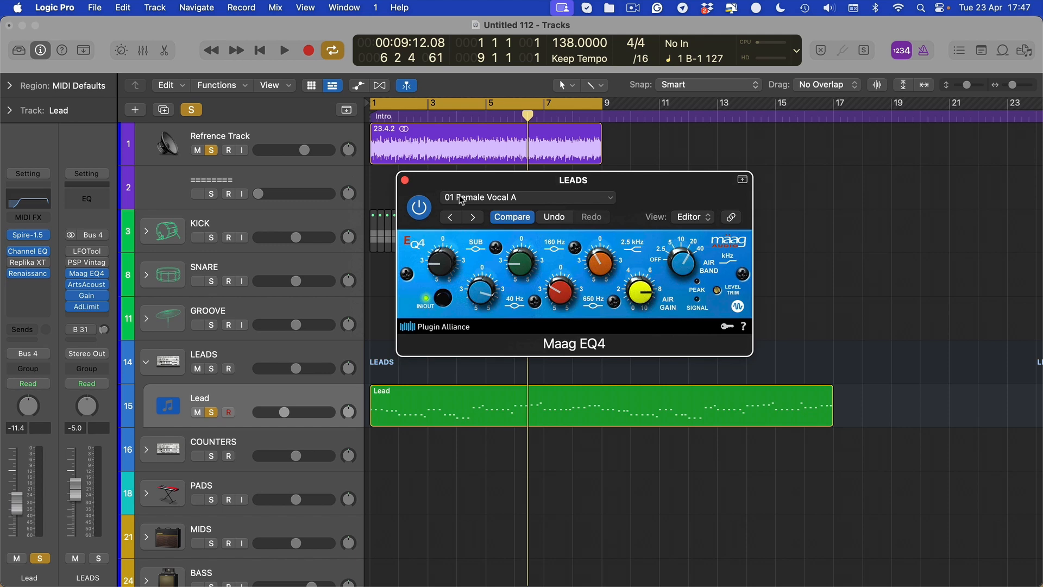
left_click(408, 183)
Step: Bypass the Gain plug-in on the LEADS bus and lower the Lead's Renaissance Axx threshold to -3.9 during playback
left_click(84, 284)
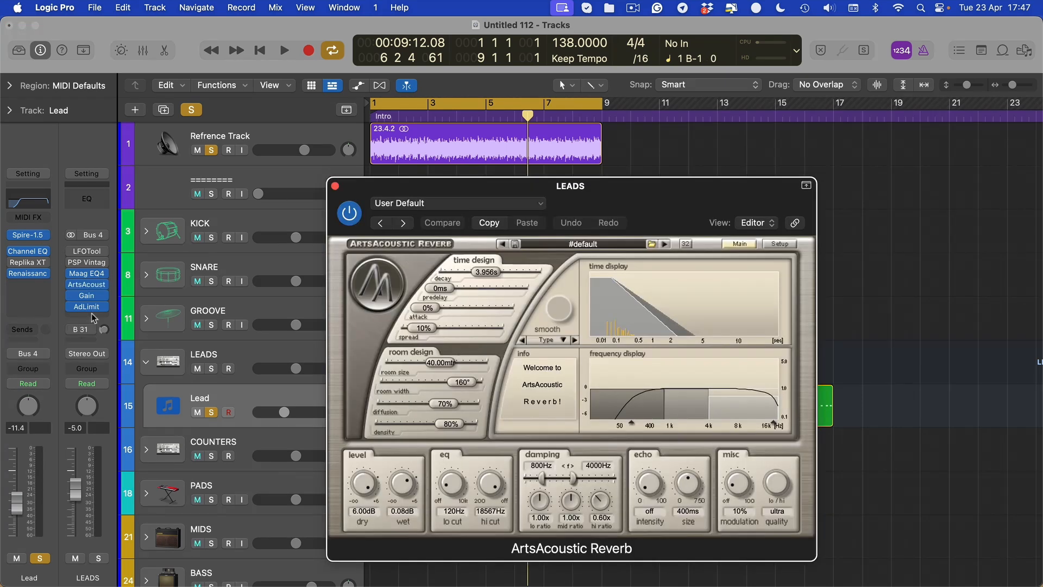
left_click(82, 285)
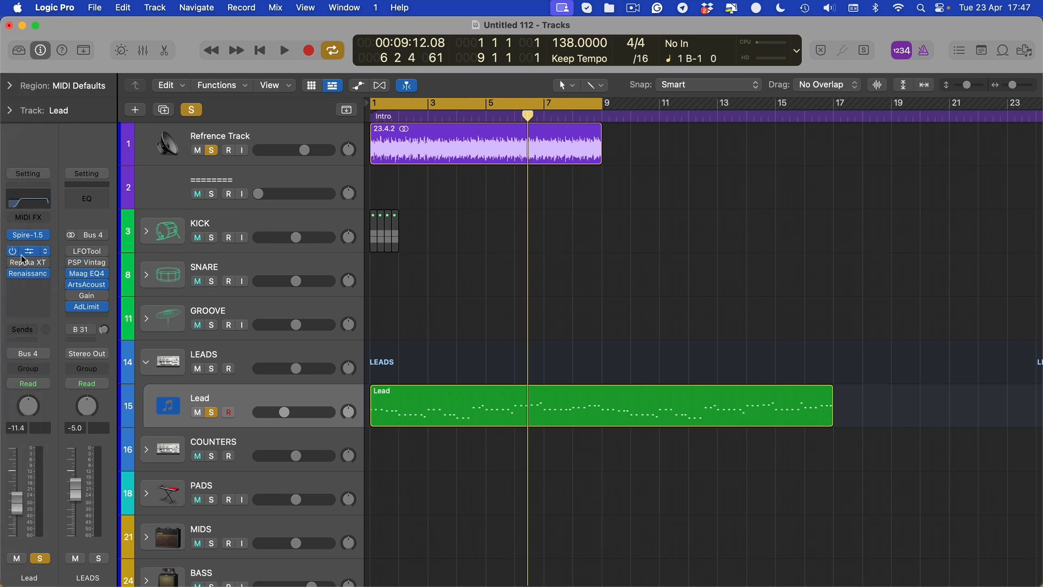
left_click(29, 275)
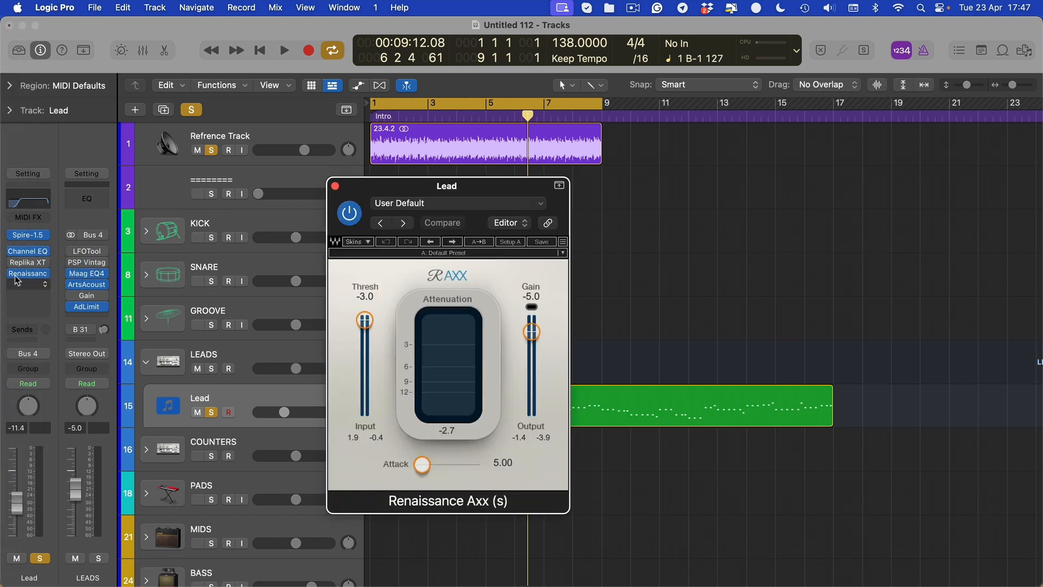
key("space")
left_click_drag(364, 321, 365, 330)
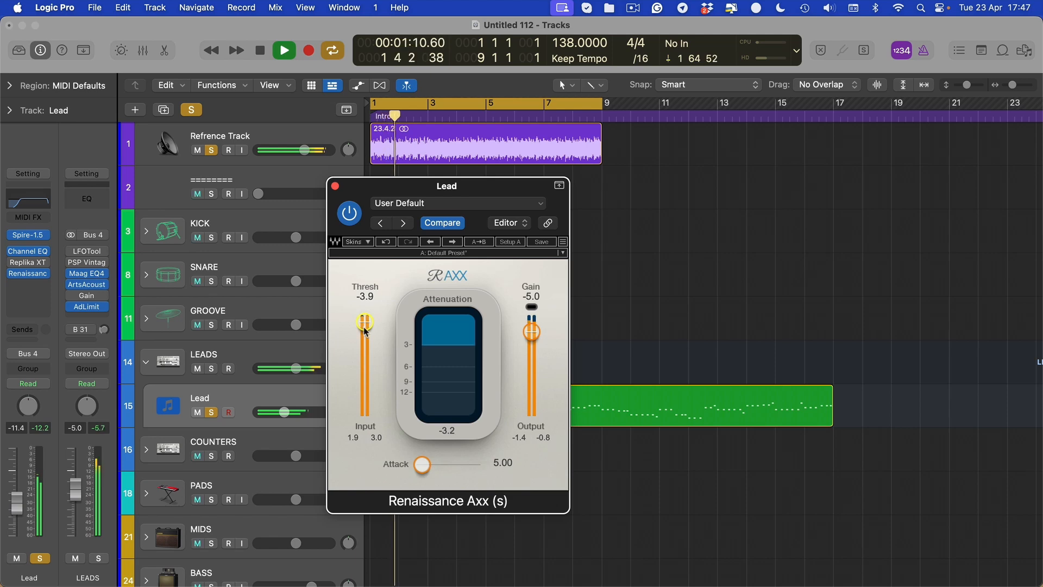
key("space")
Step: Remove the reference track's solo so that only the Lead track is soloed and unmuted, and close Renaissance Axx
left_click(198, 412)
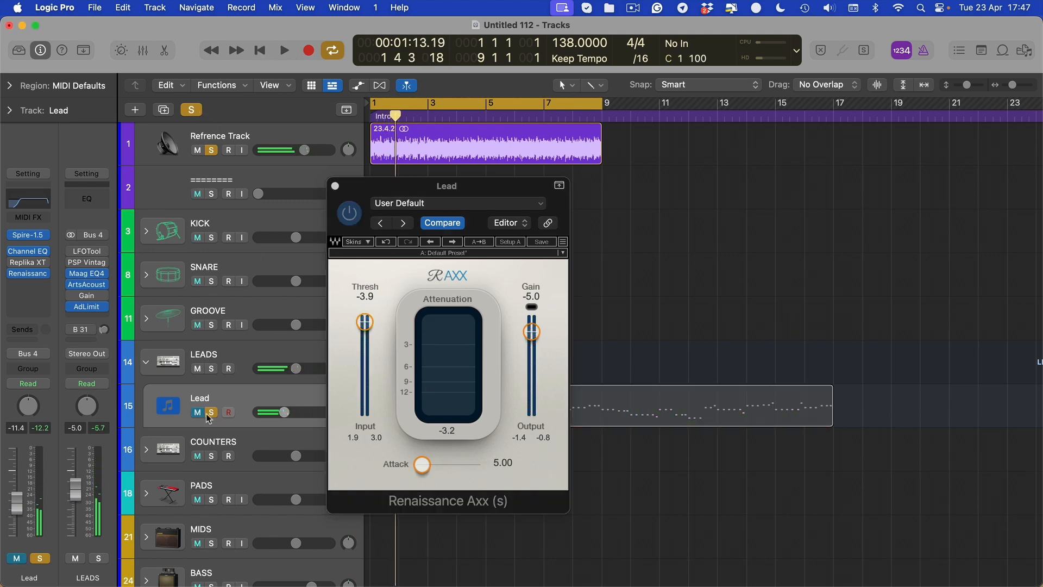
left_click(210, 413)
left_click(212, 150)
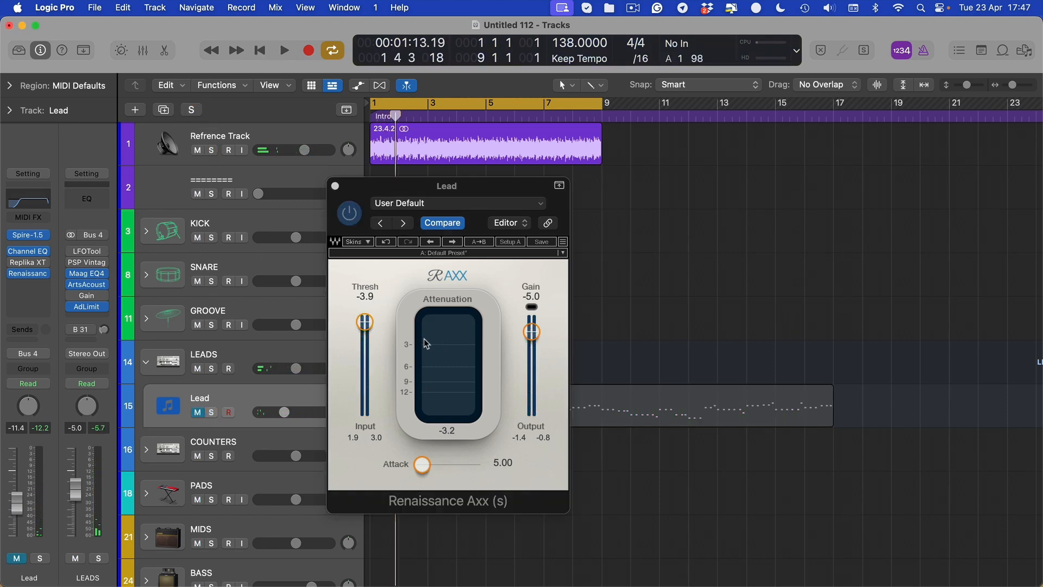
key("m")
key("s")
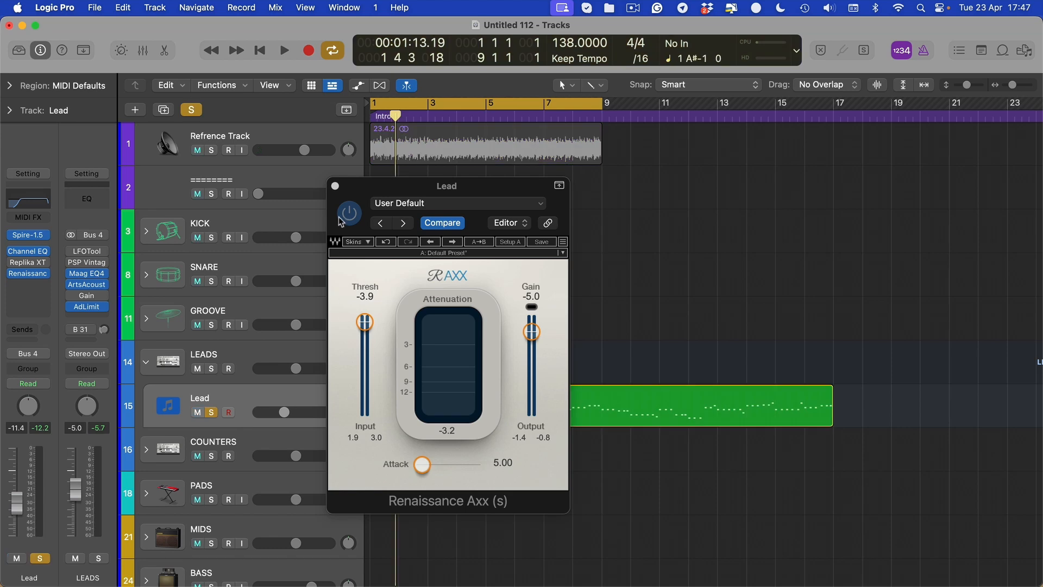
left_click(337, 190)
Step: Load the LEAD - Beast In Us preset from the Metta & Glyde Signature bank into the Lead's Spire synth during playback
left_click(24, 235)
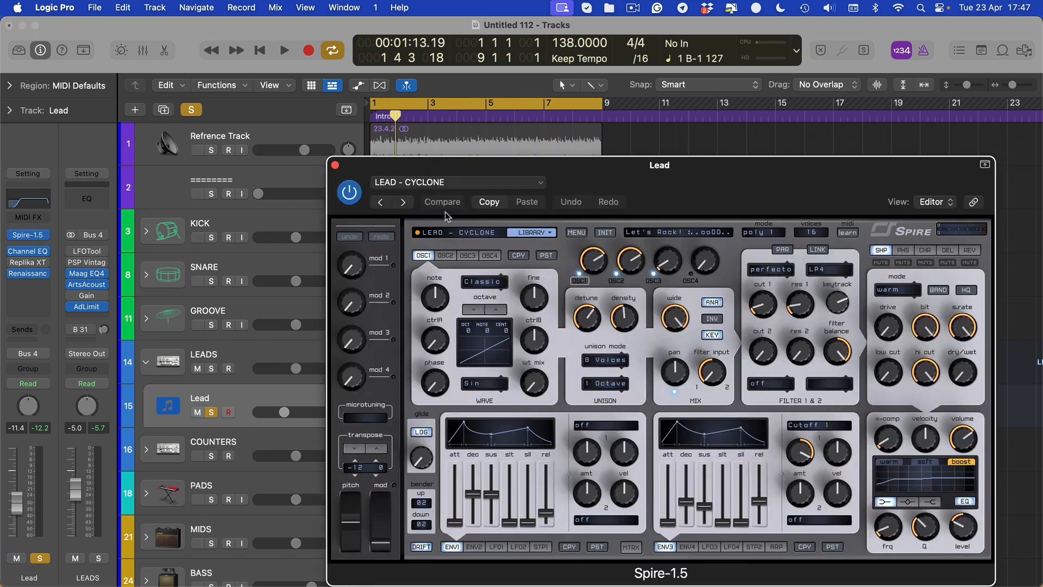
left_click(533, 232)
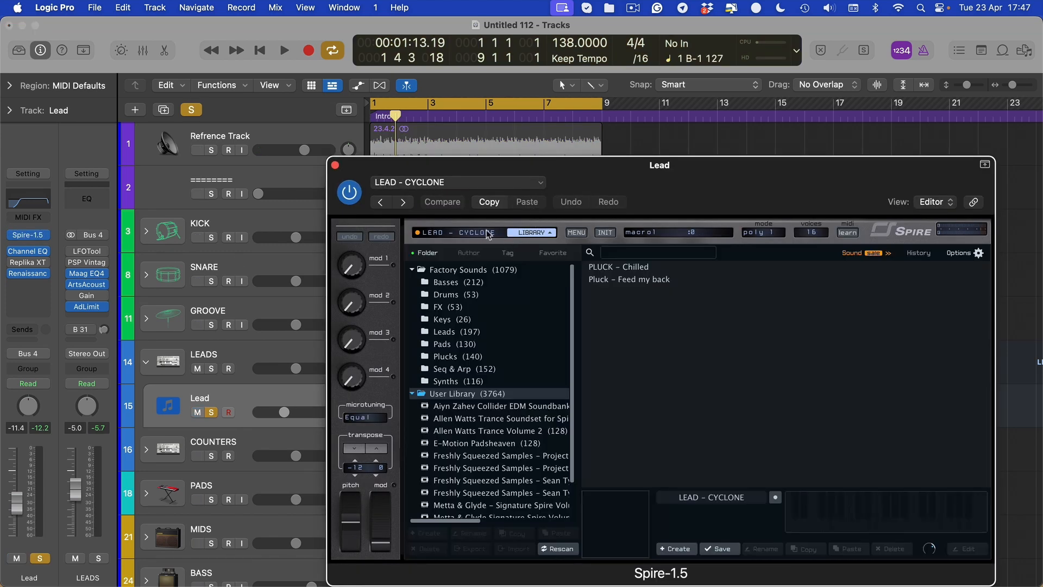
scroll(487, 443, "down", 2)
left_click(489, 484)
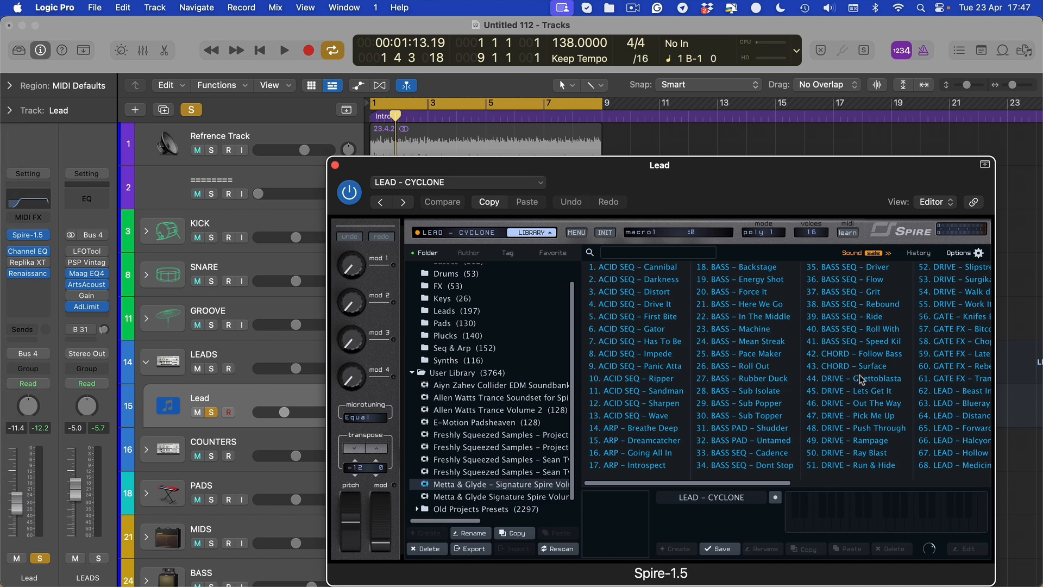
left_click(930, 405)
key("space")
left_click(940, 391)
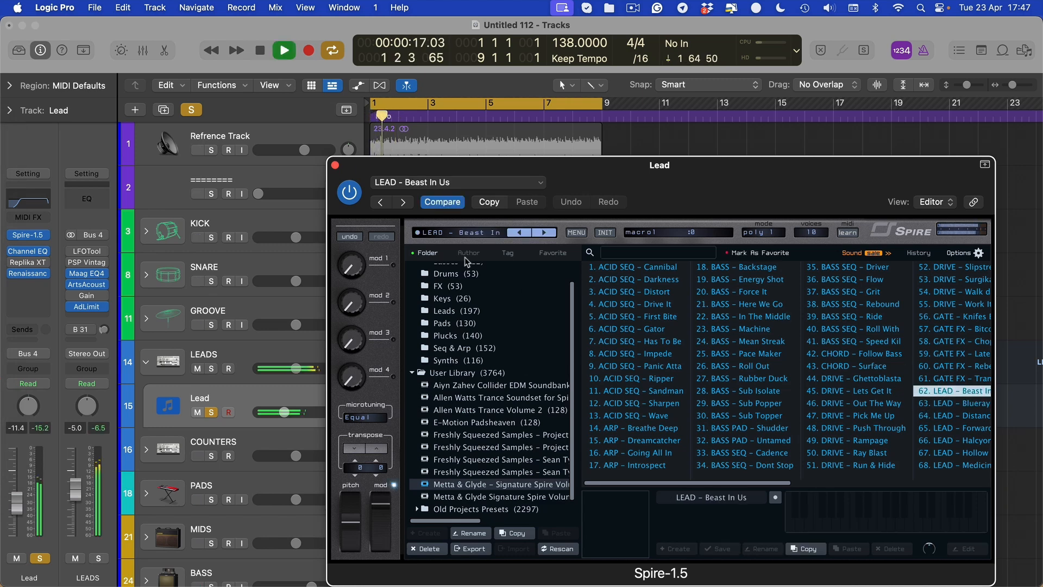
Step: Transpose the Spire preset by -12 and set its filter 1 cutoff to 1000
left_click(354, 448)
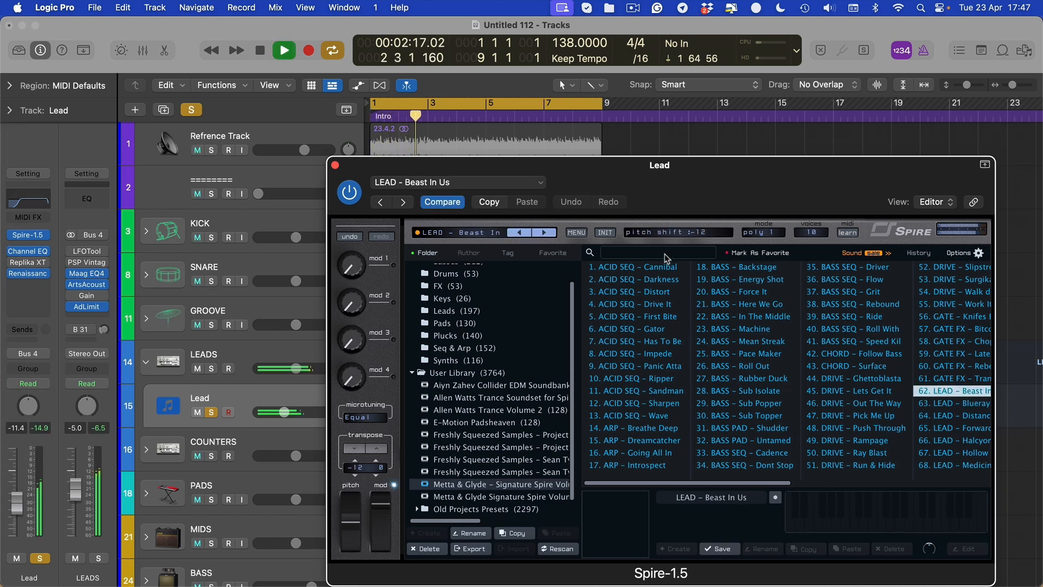
left_click(482, 235)
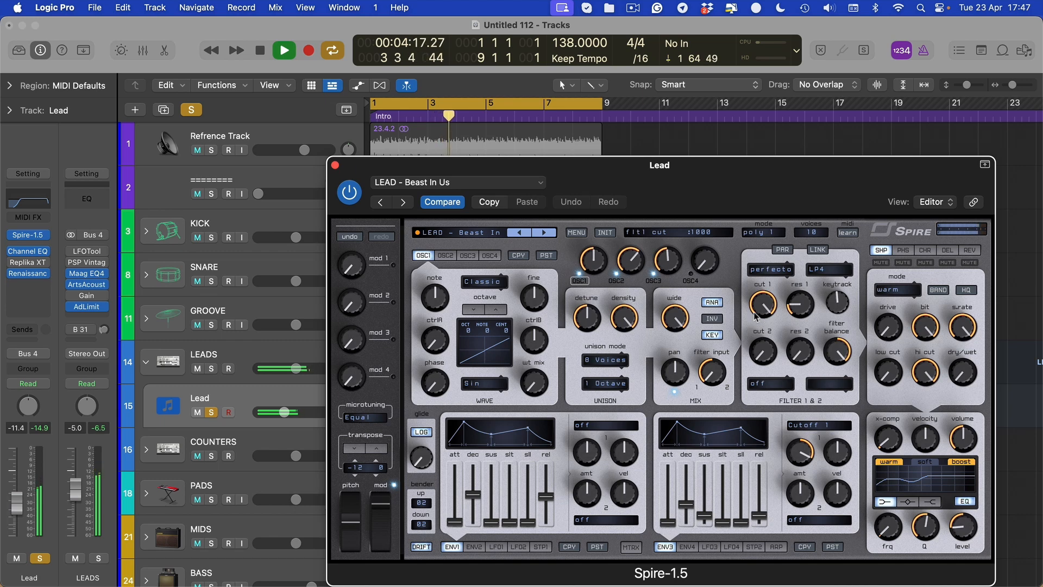
key("v")
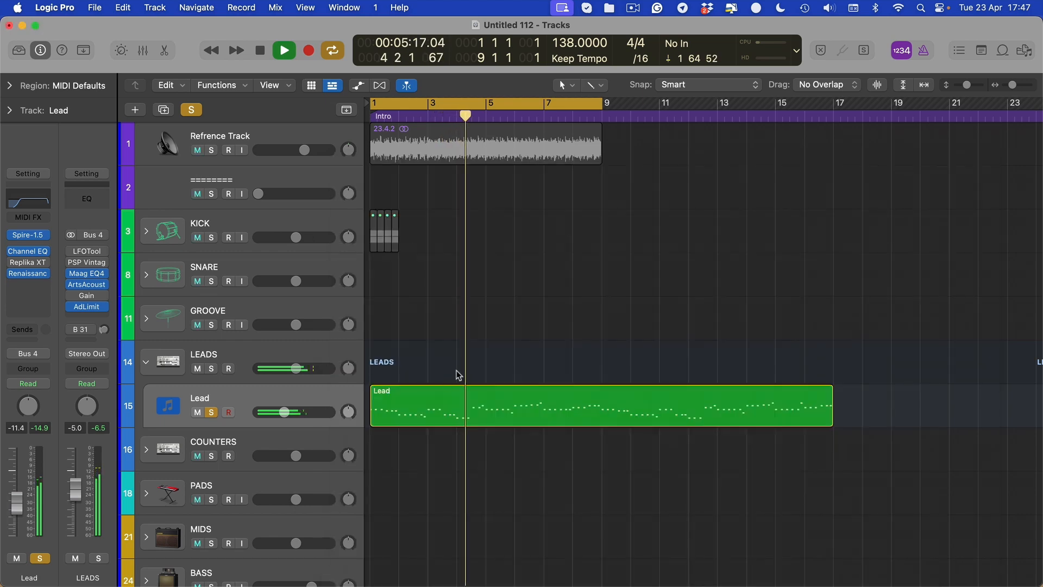
Step: Adjust the Lead's Renaissance Axx threshold, and set Spire's reverb wet level to 302 and adjust its color during playback
left_click(28, 273)
left_click_drag(364, 322, 364, 326)
left_click(969, 251)
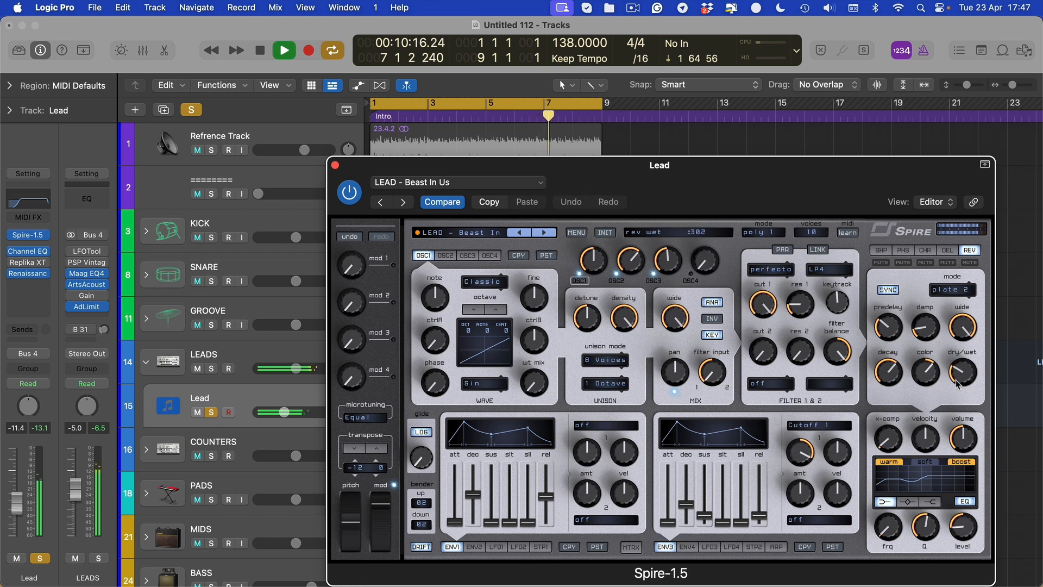
mouse_move(38, 275)
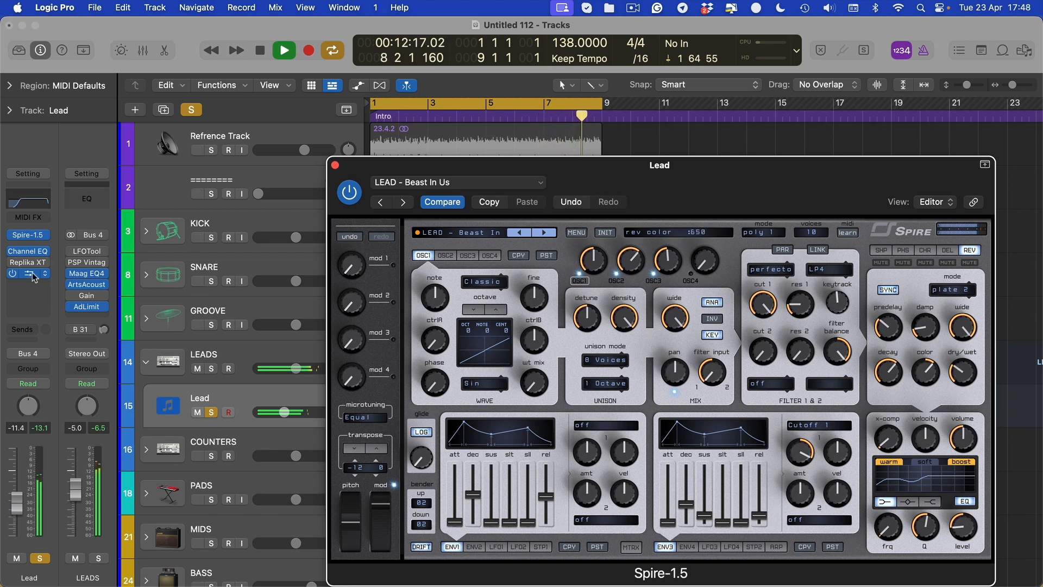
key("space")
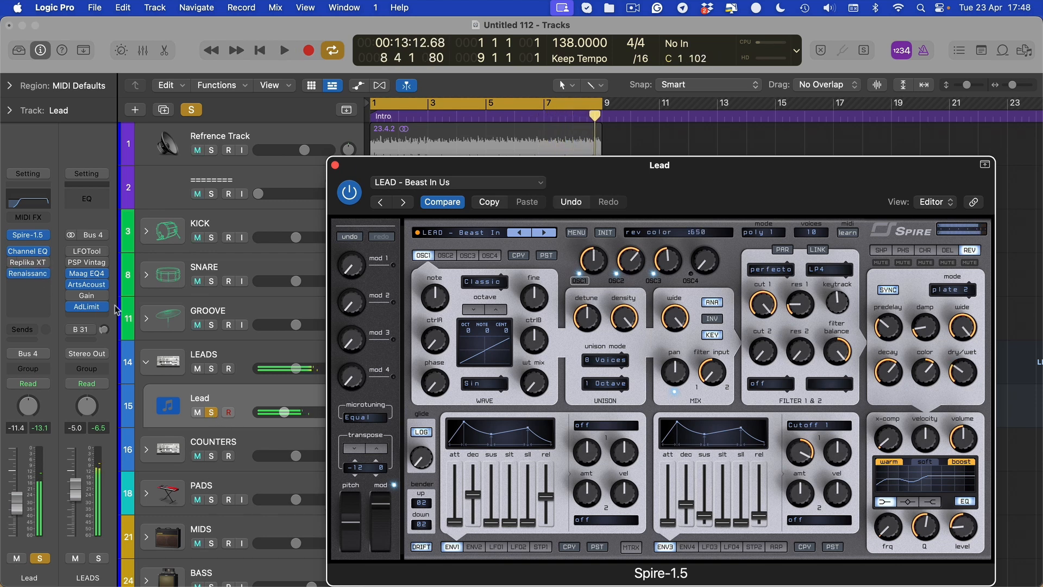
Step: Turn off the Lead track's solo and mute both the Lead track and the LEADS stack
left_click(196, 411)
left_click(210, 412)
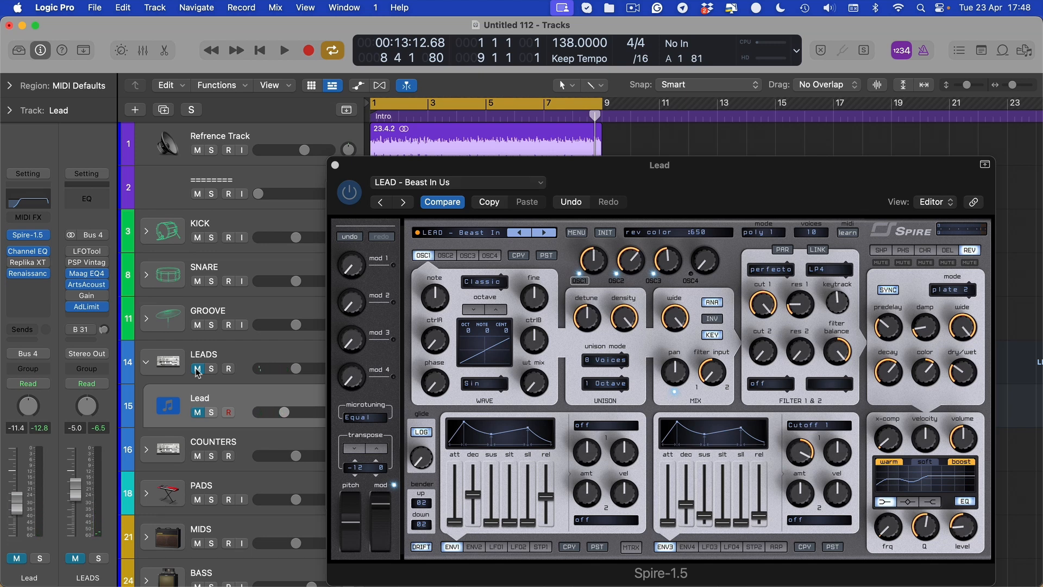
left_click(756, 309)
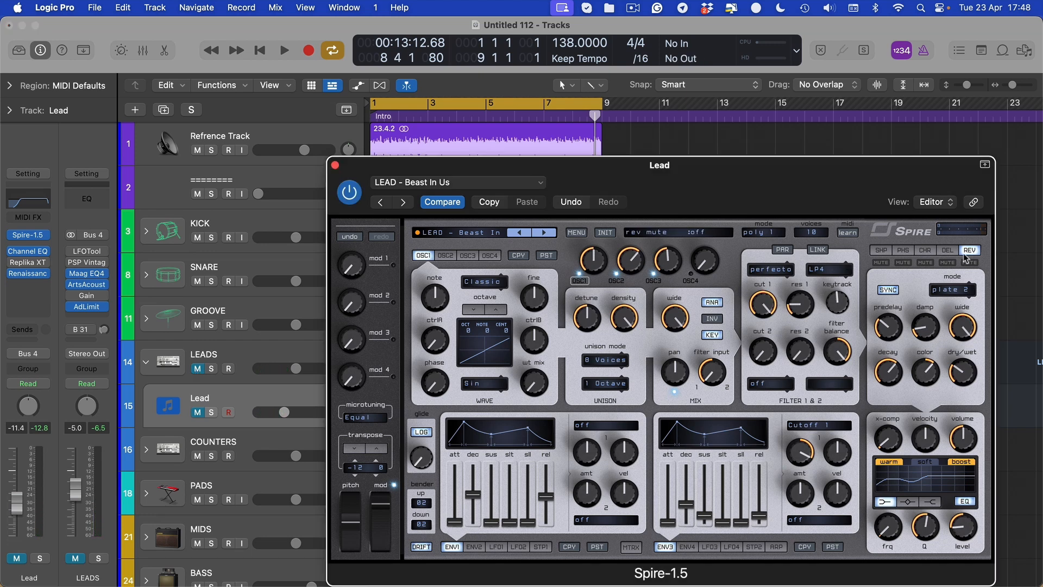
Step: Insert Noveltech Character before Renaissance Axx on the Lead track, keeping its User Default setting
left_click(42, 275)
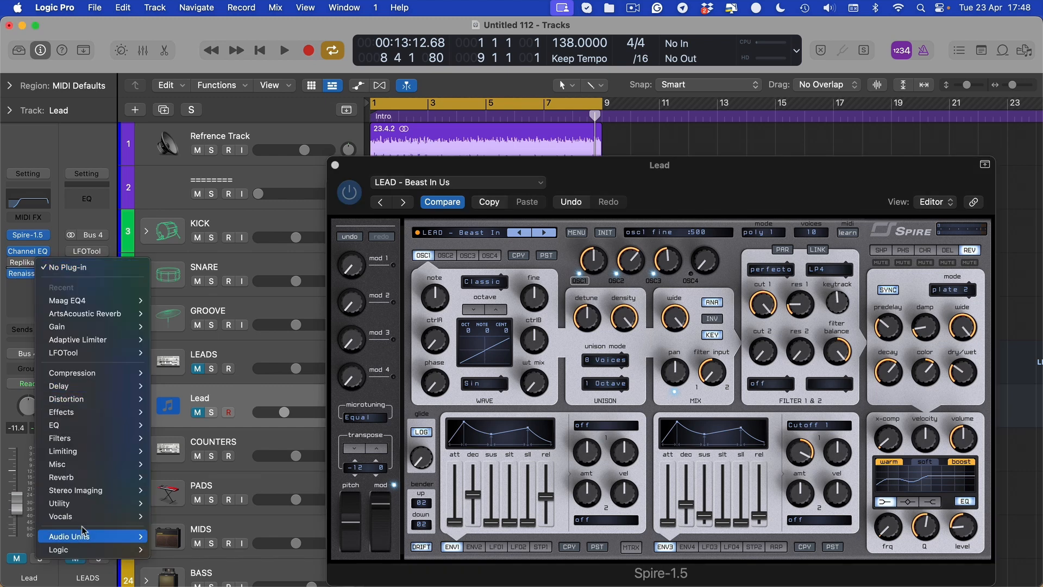
mouse_move(71, 422)
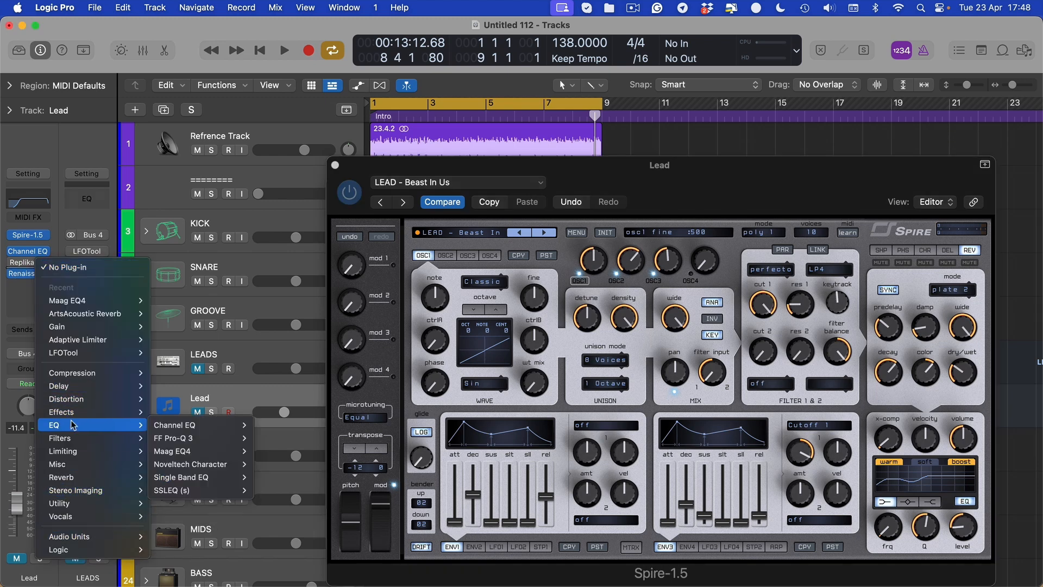
left_click(239, 463)
left_click(421, 203)
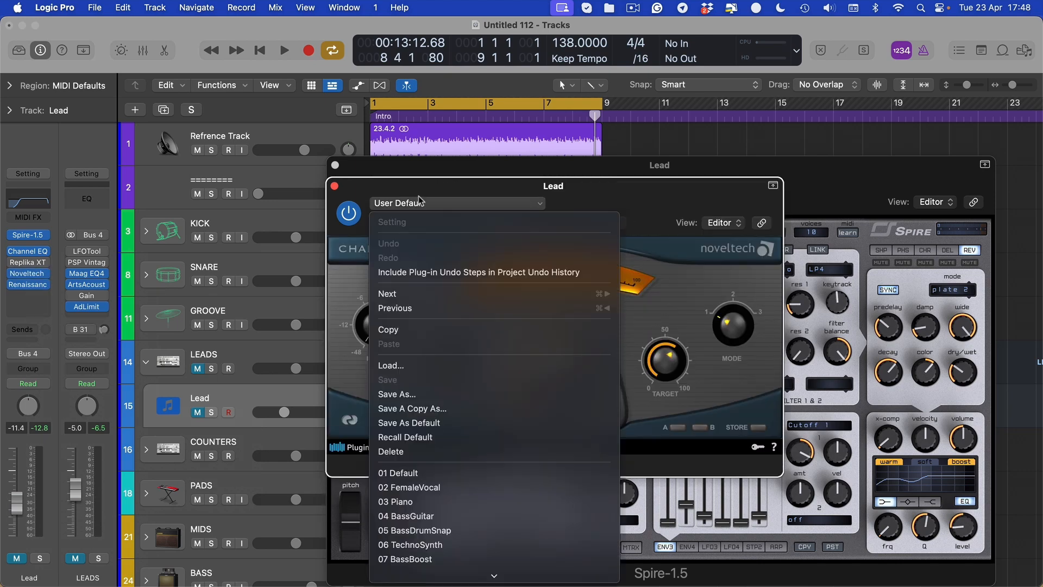
left_click(438, 220)
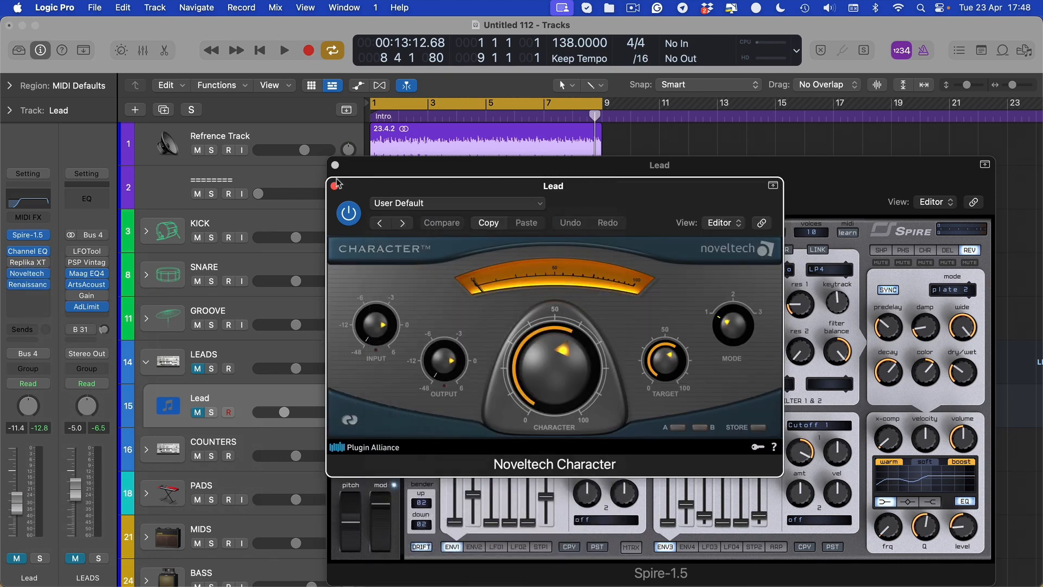
Step: Start playback and unmute the Lead track and the LEADS stack
key("space")
left_click(17, 558)
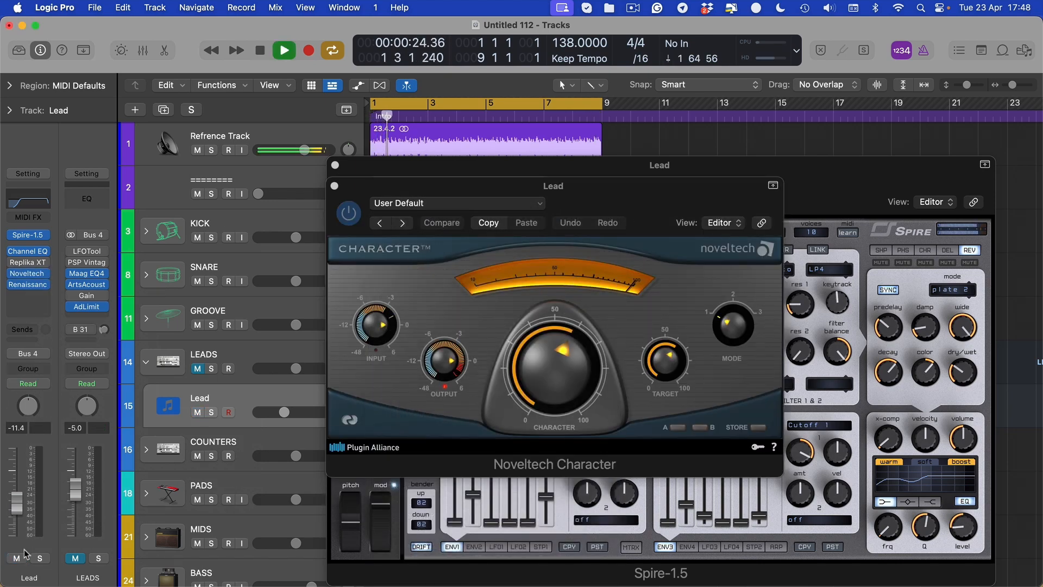
left_click(75, 558)
Step: Hide the open plug-in windows and lower the Lead channel's volume to -13.4 dB during playback
left_click_drag(17, 502, 17, 527)
key("e")
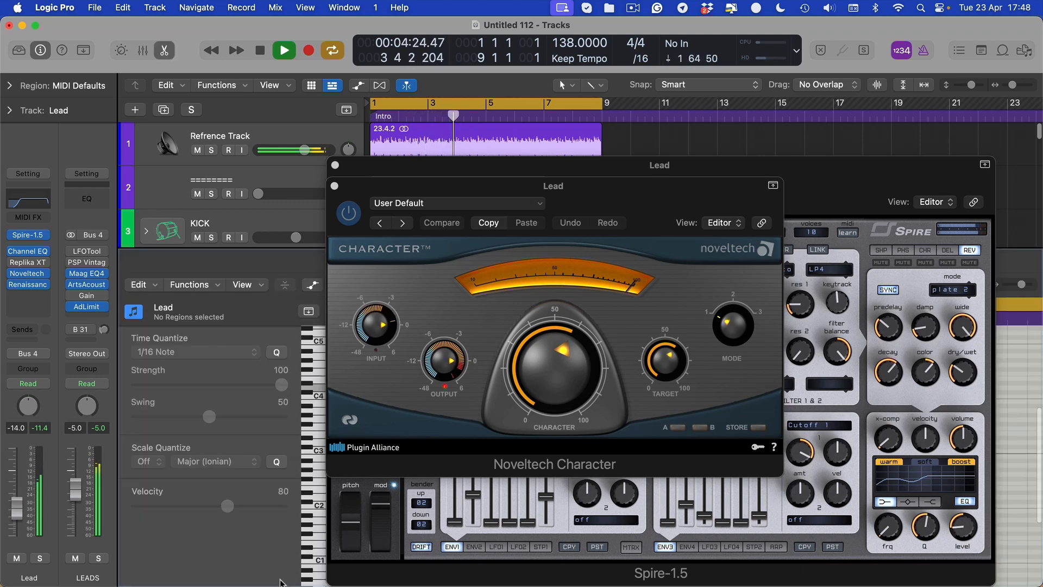
key("v")
key("e")
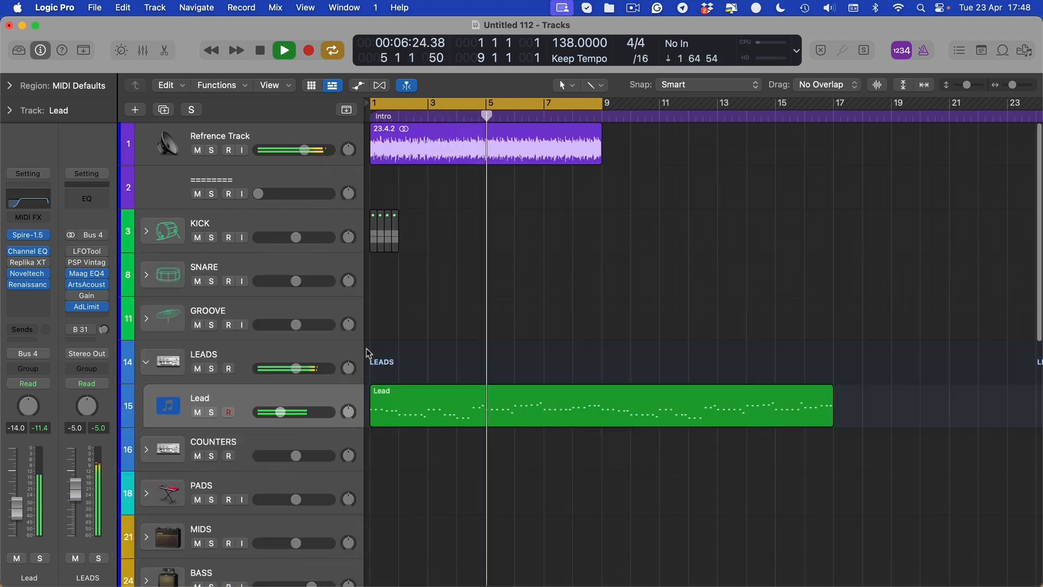
left_click_drag(17, 508, 17, 507)
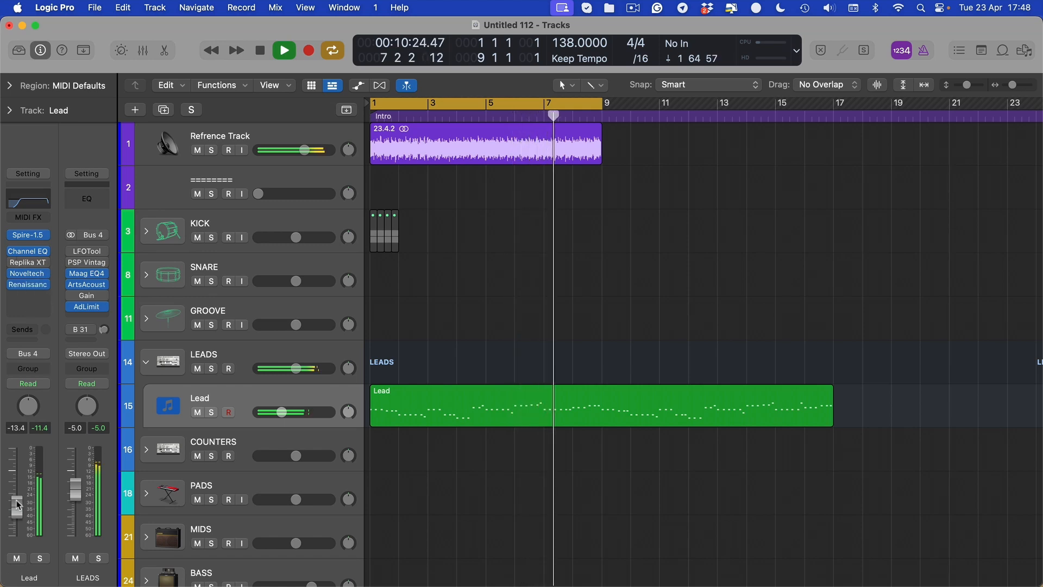
Step: Check the mix with the Lead track muted and unmuted, lower it to -14.0 dB, then stop playback and mute the LEADS stack
left_click(17, 558)
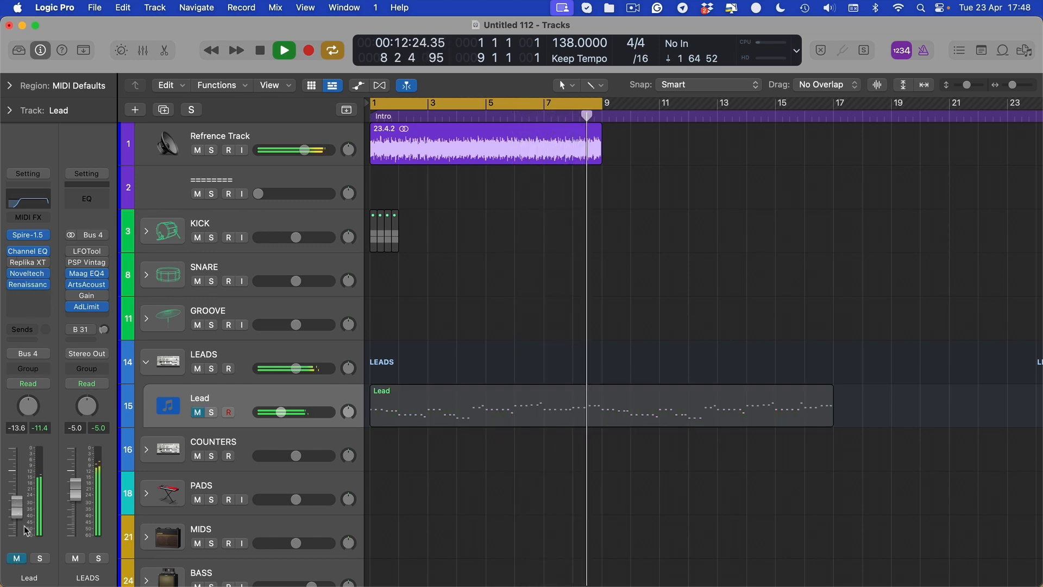
left_click(17, 558)
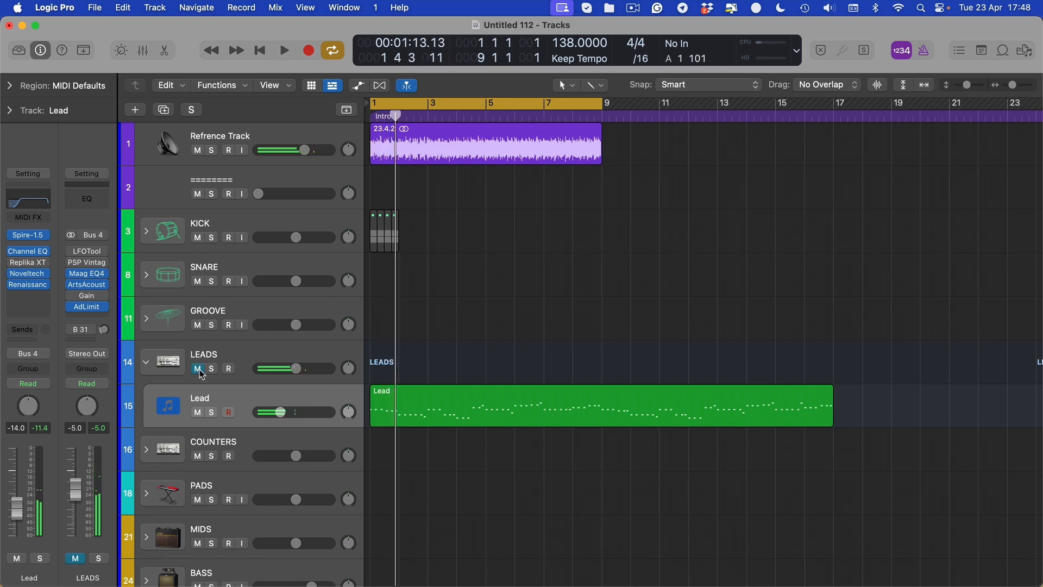
left_click(246, 352)
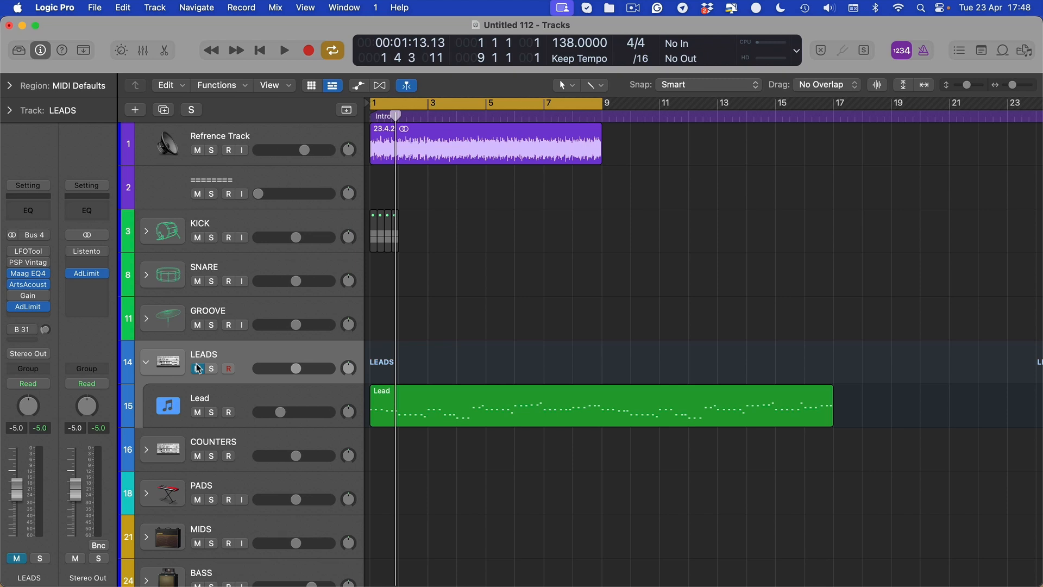
left_click(454, 151)
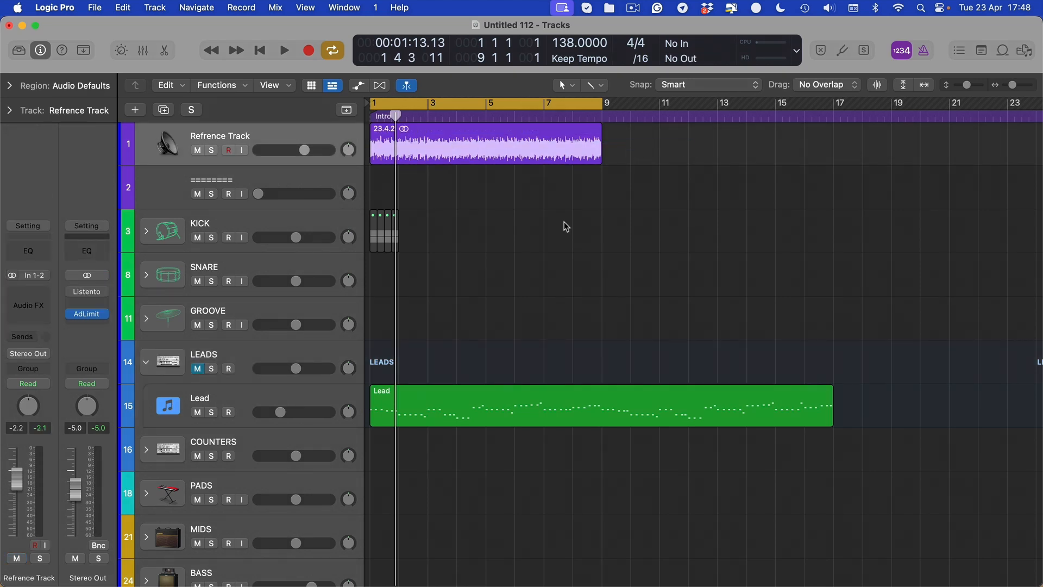
Step: Duplicate the Lead track with its plug-ins, copy the Lead region onto the duplicate and solo it
left_click(491, 401)
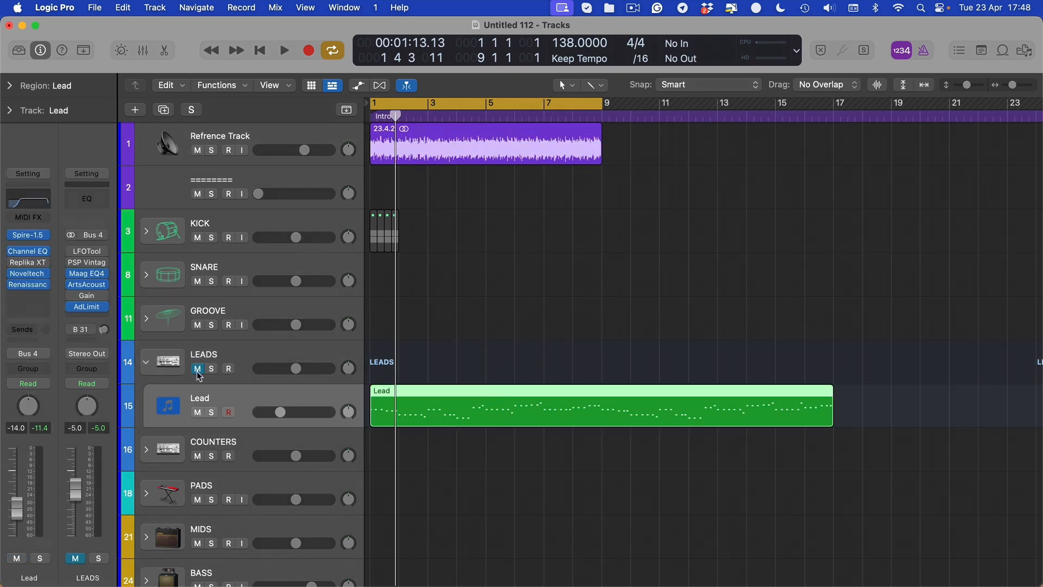
scroll(244, 417, "down", 1)
key("super+d")
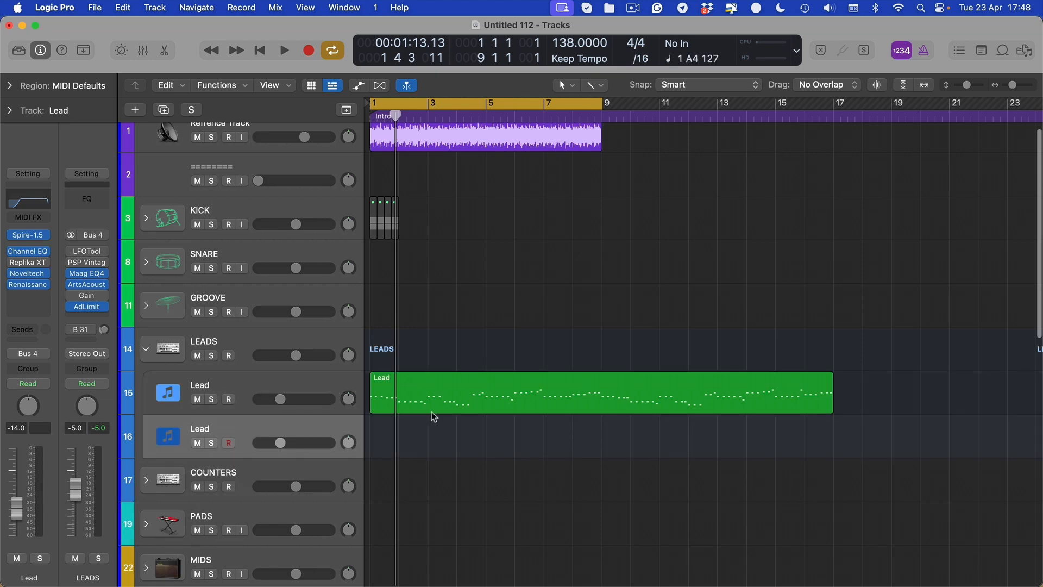
left_click_drag(429, 395, 428, 428)
key("s")
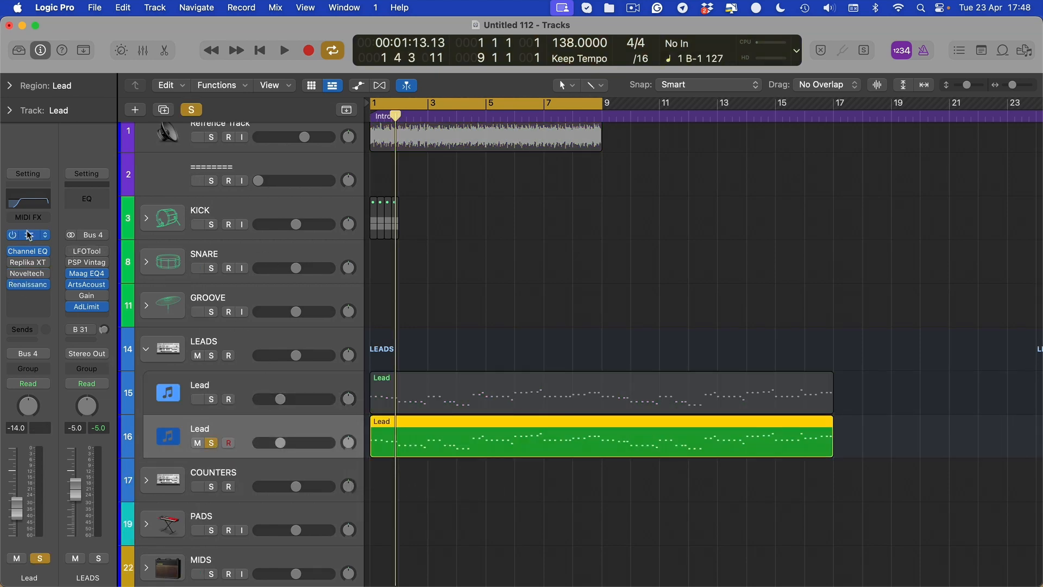
Step: Open Spire on the duplicate Lead track, start playback and audition the presets up to LEAD - Distance
key("v")
key("v")
left_click(28, 234)
left_click_drag(536, 188, 461, 127)
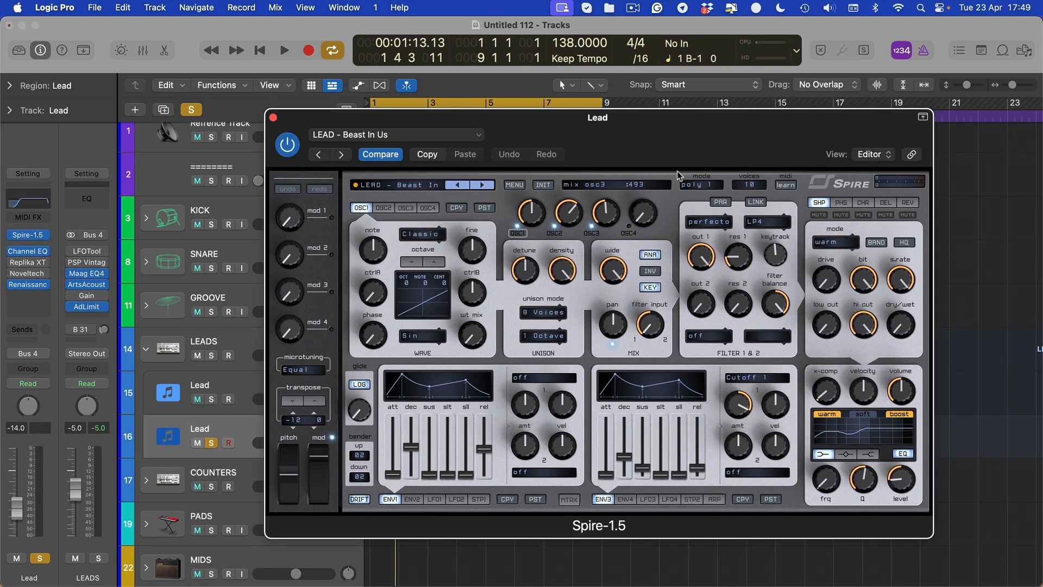
key("space")
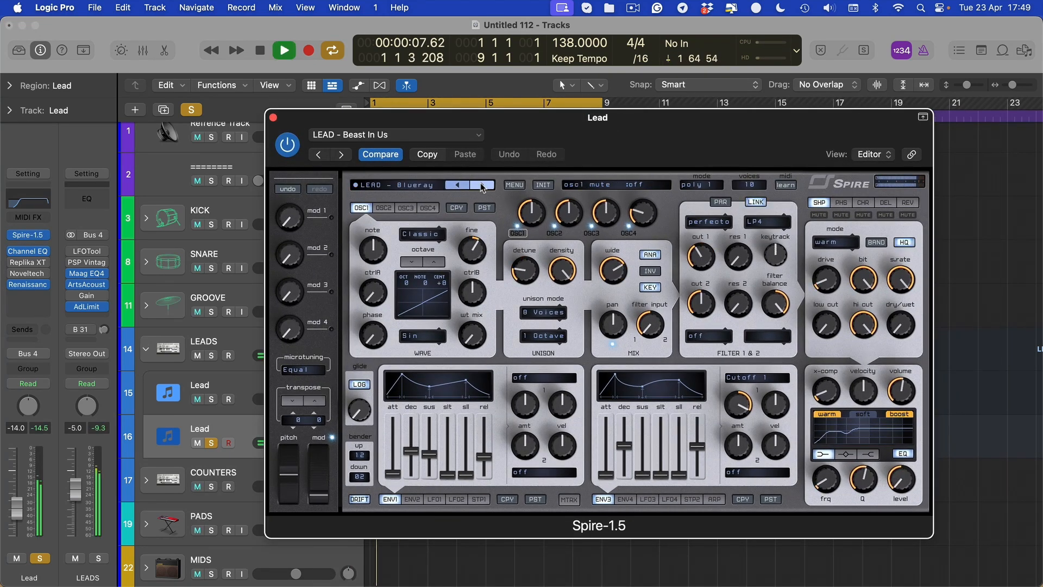
left_click(482, 185)
left_click(485, 185)
Step: Load the LEAD - EAGLE preset from Spire's Allen Watts Trance Volume 2 bank after auditioning LEAD - EPICA
left_click(402, 188)
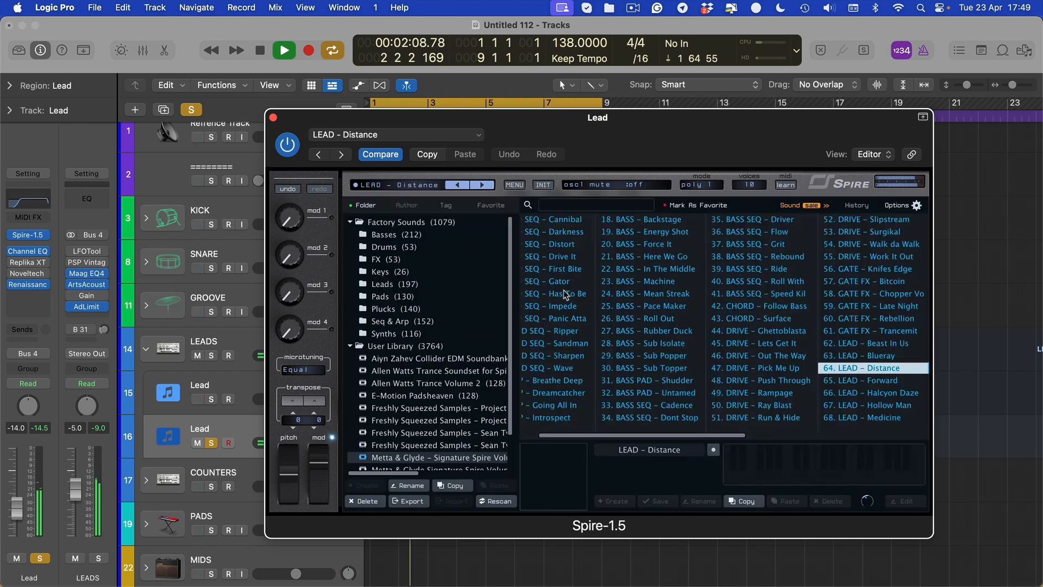
left_click(401, 383)
left_click(723, 306)
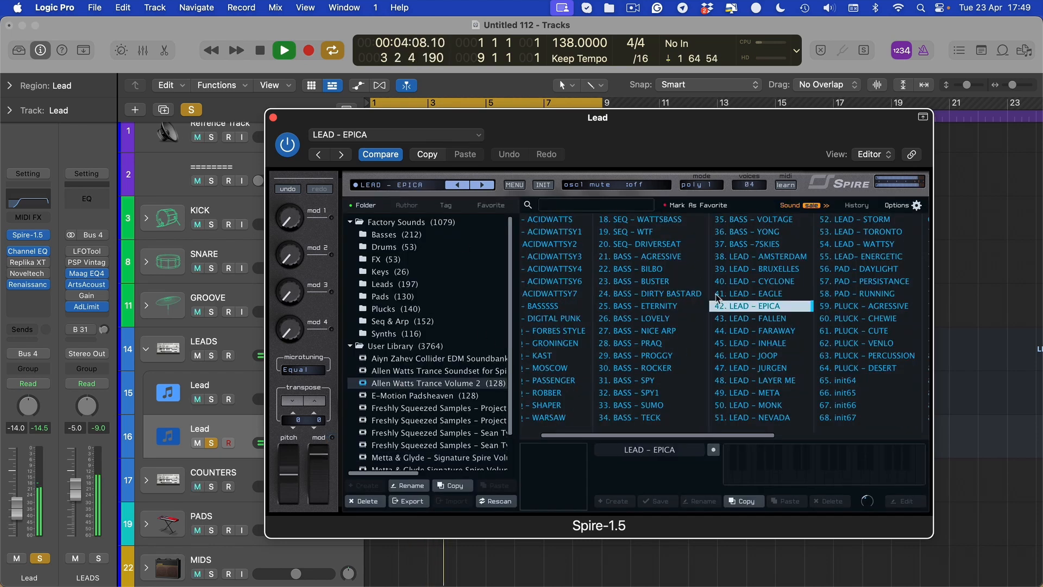
left_click(453, 185)
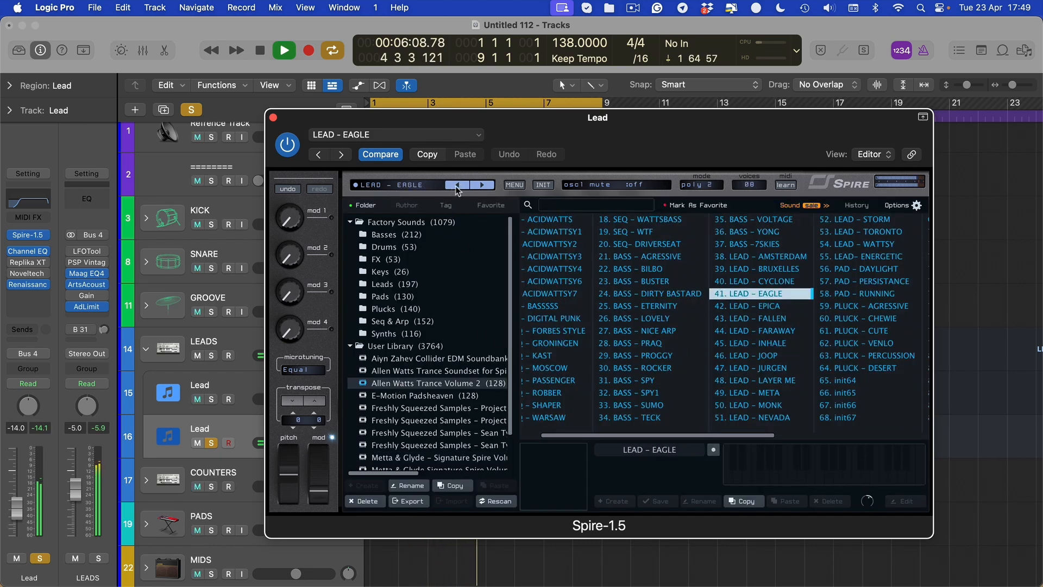
left_click(386, 183)
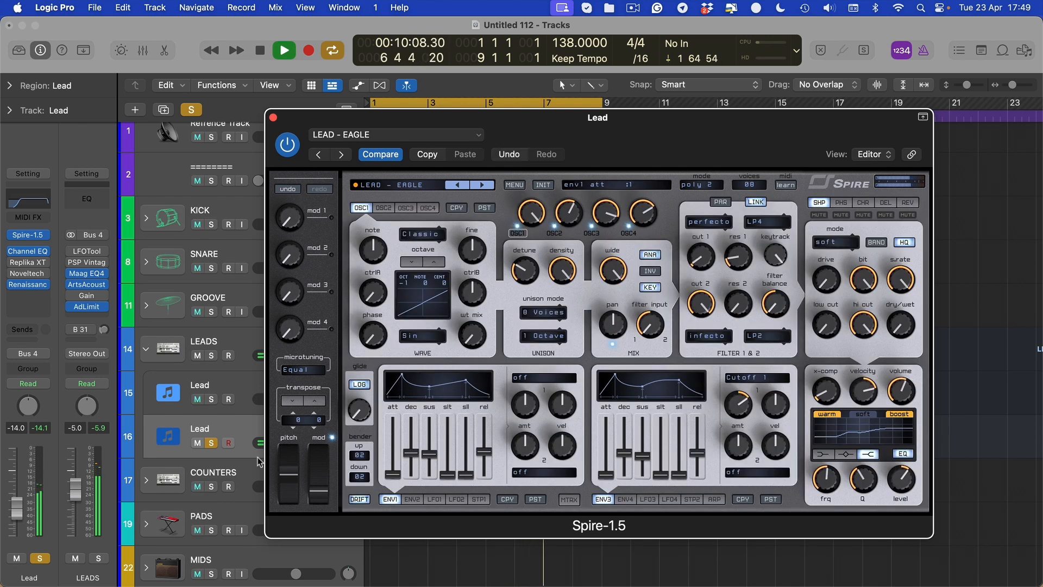
Step: Turn off the duplicate Lead track's solo, enable its Replika XT and raise Spire's filter 1 cutoff
left_click(212, 442)
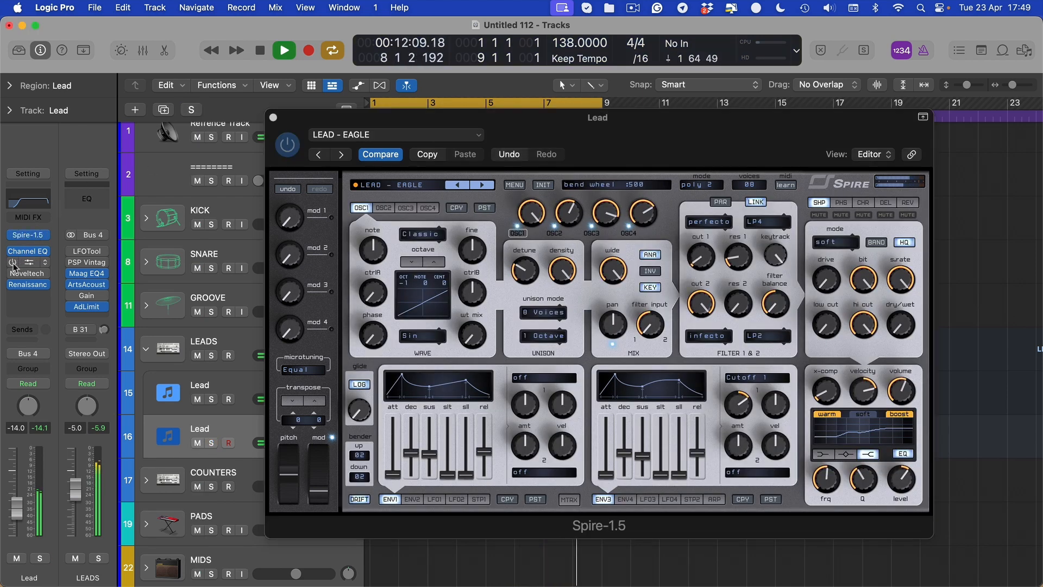
left_click_drag(702, 257, 702, 240)
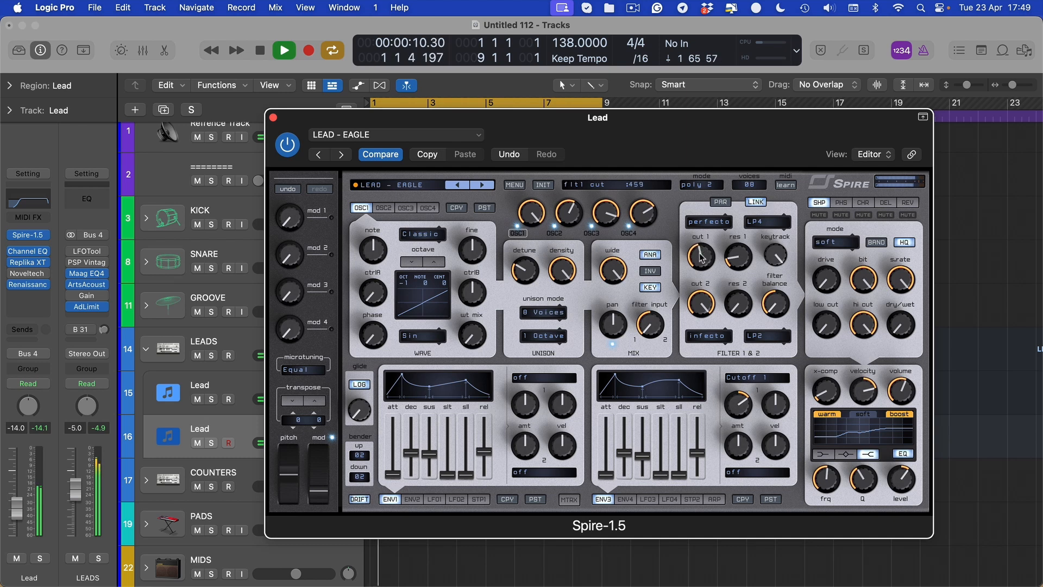
left_click(38, 561)
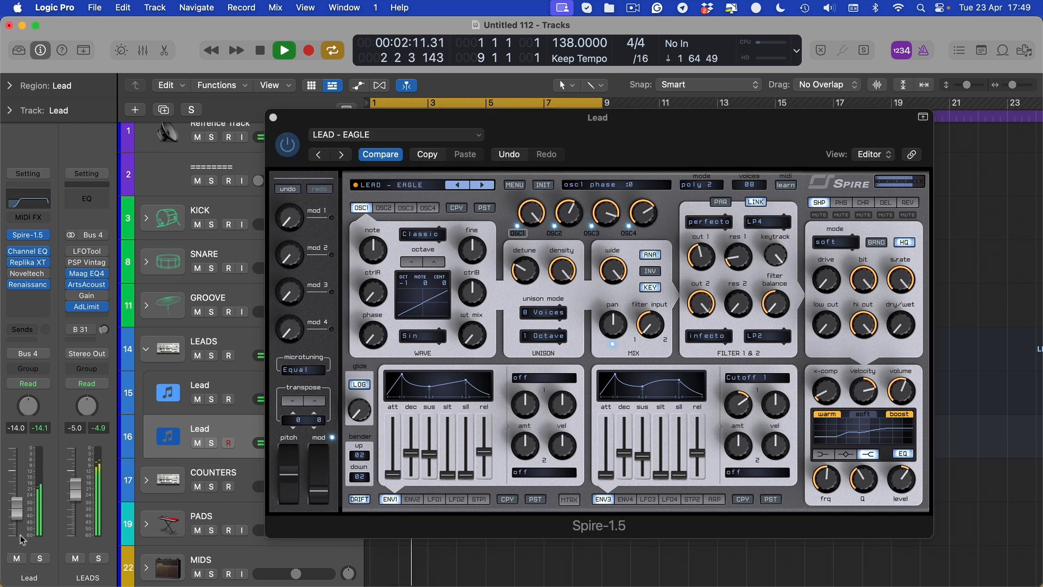
Step: Solo the duplicate Lead track and audition the following Spire presets up to LEAD - INHALE
left_click(39, 558)
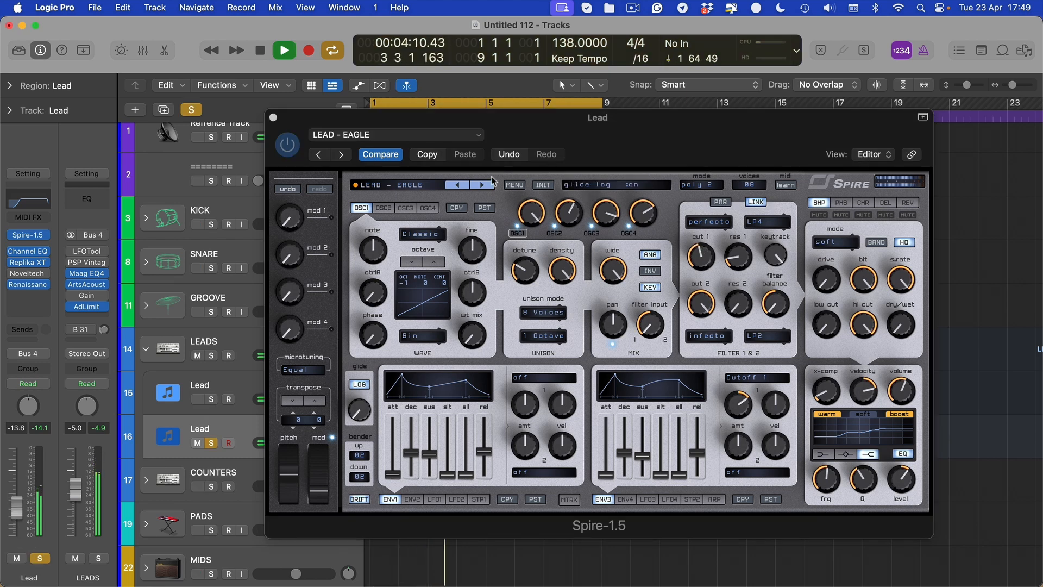
left_click(484, 185)
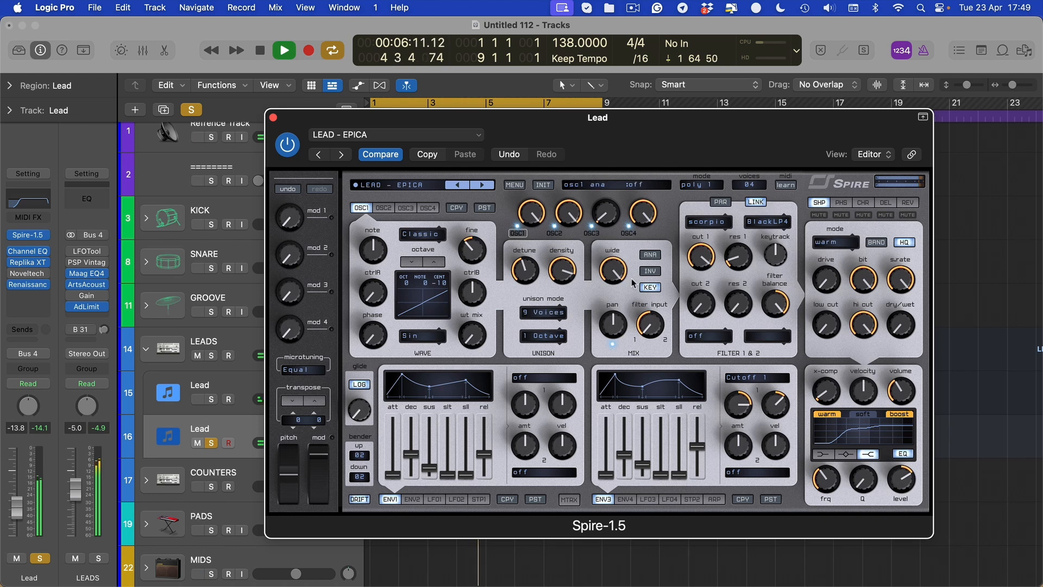
left_click(485, 185)
left_click(483, 185)
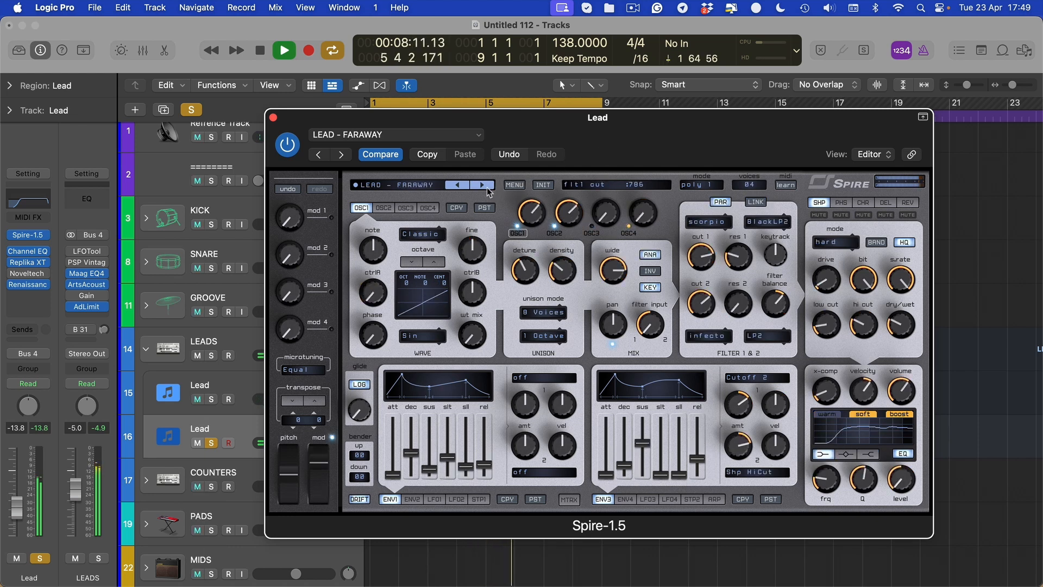
left_click(484, 185)
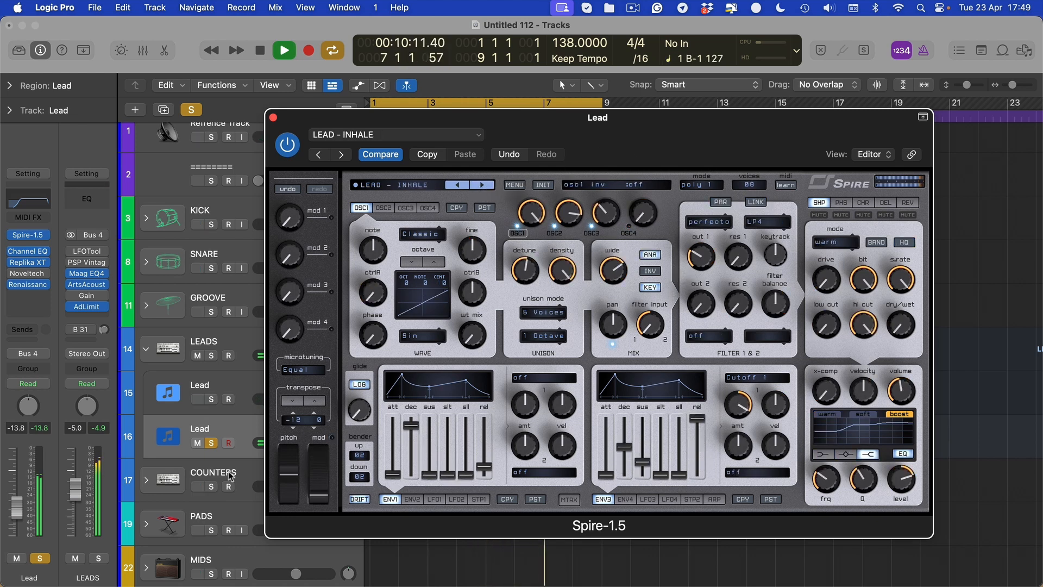
Step: Turn off the duplicate's solo, raise Spire's filter 1 cutoff and lower the channel's volume to -15.0 dB
left_click(38, 559)
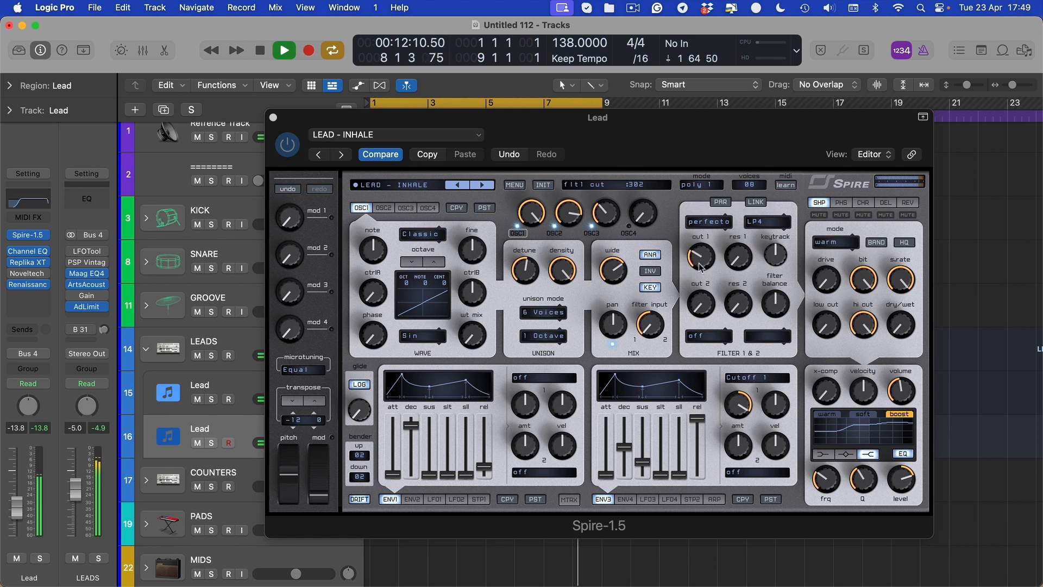
left_click_drag(700, 266, 701, 256)
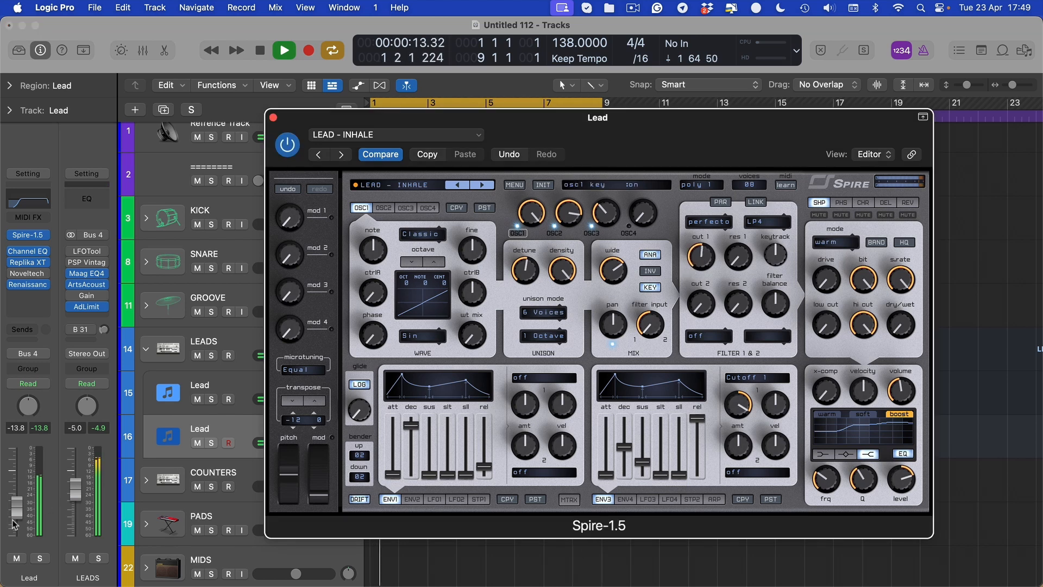
left_click_drag(13, 523, 13, 526)
key("v")
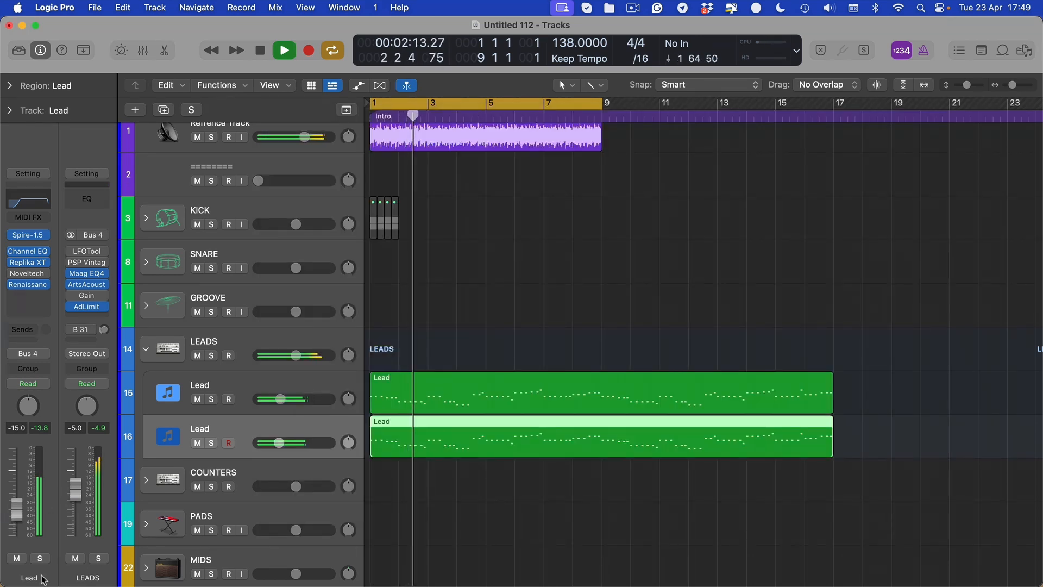
Step: Compare the layers by toggling the original Lead's mute and soloing both Lead tracks, lowering the duplicate's volume to -15.6 dB
left_click(197, 400)
left_click(198, 400)
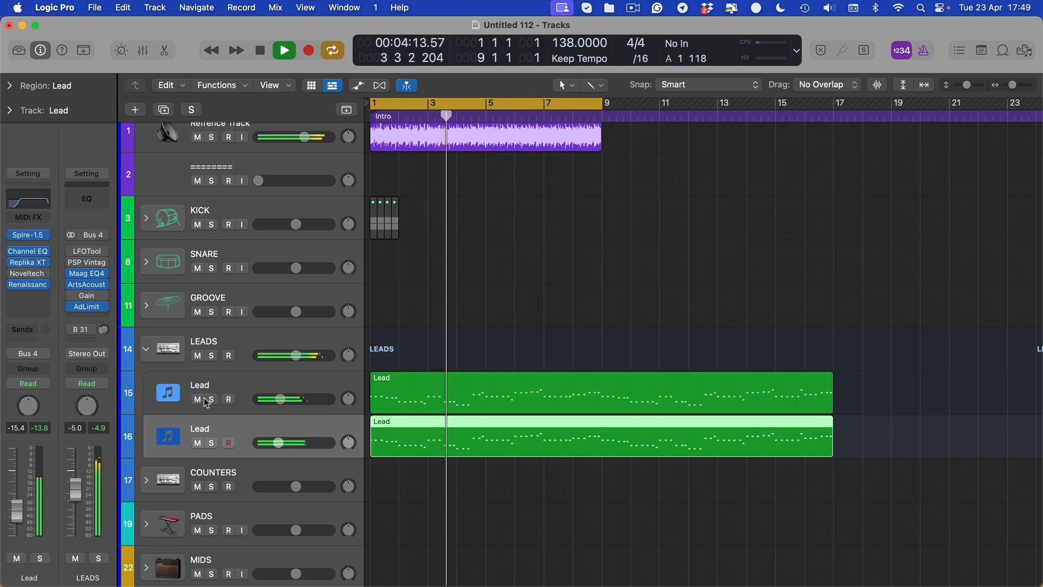
left_click(211, 400)
left_click(211, 443)
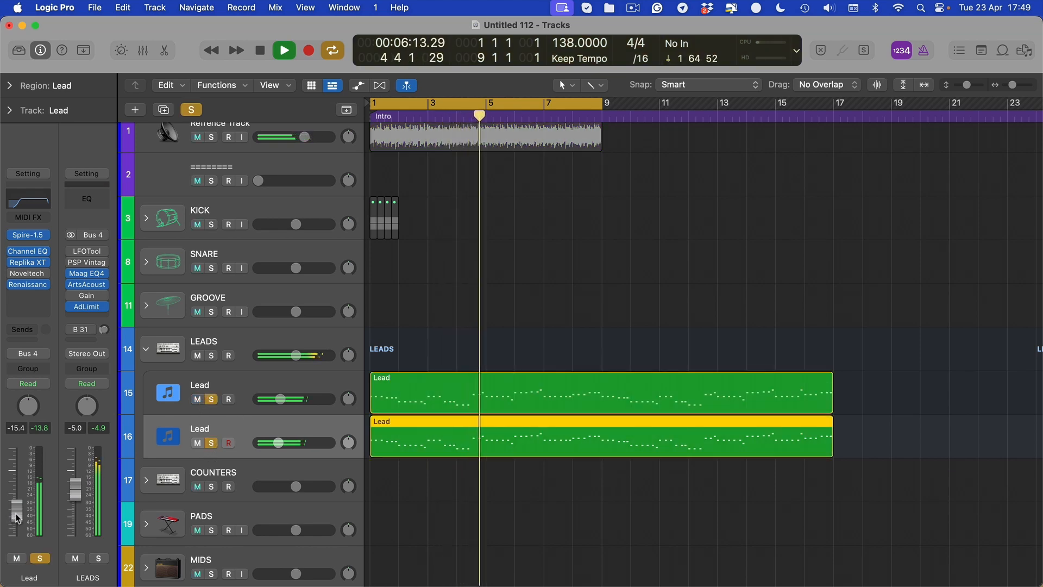
key("v")
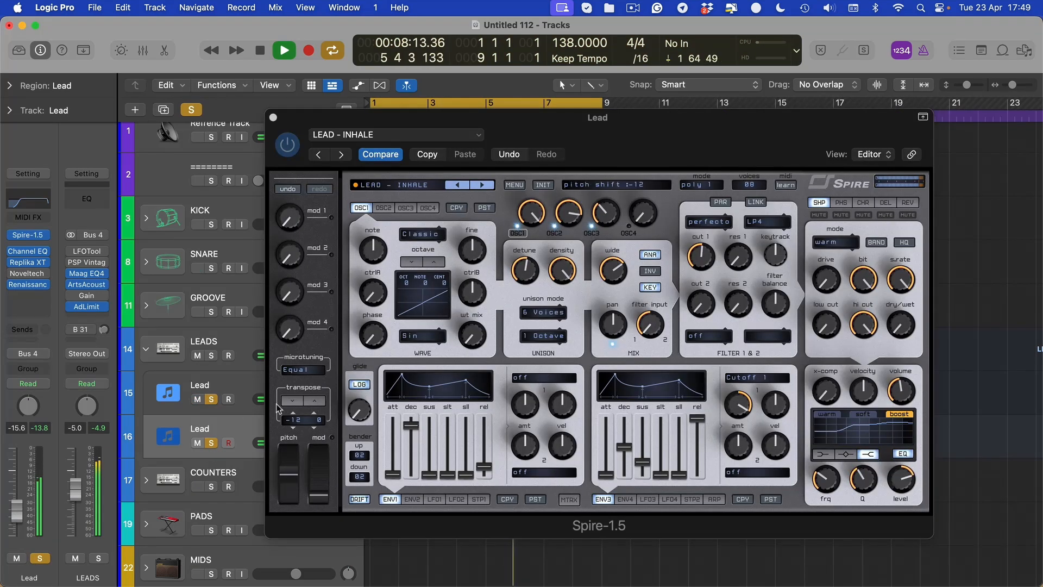
key("v")
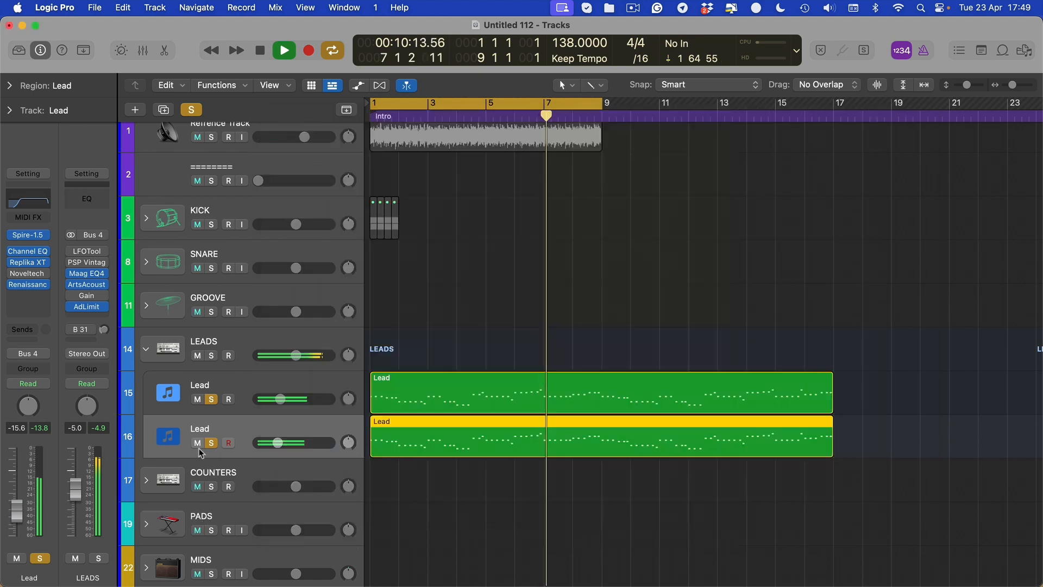
Step: Turn off both Lead solos, lower the duplicate's volume to -16.0 dB and try Spire's transpose at 0 instead of -12
left_click(211, 442)
left_click(209, 402)
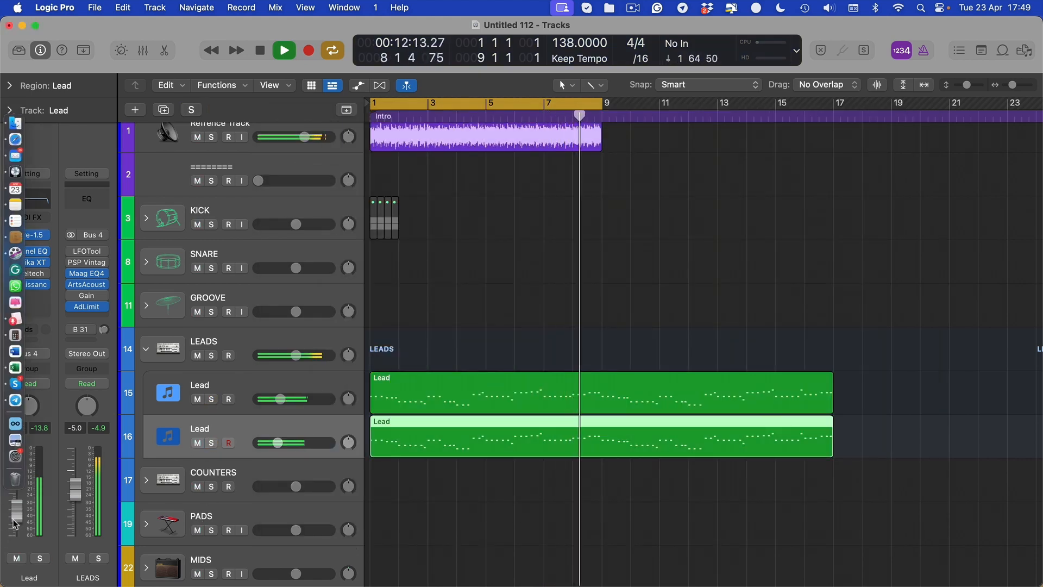
key("v")
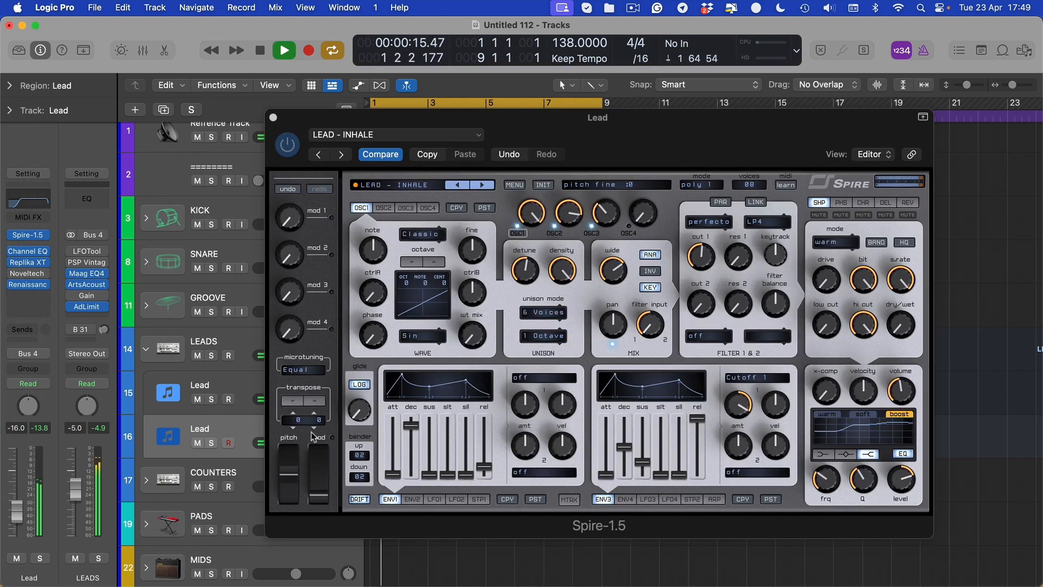
left_click(306, 403)
Step: Solo the duplicate Lead track, advance Spire to the LEAD - LAYER ME preset and set its filter 1 cutoff to about 361
key("s")
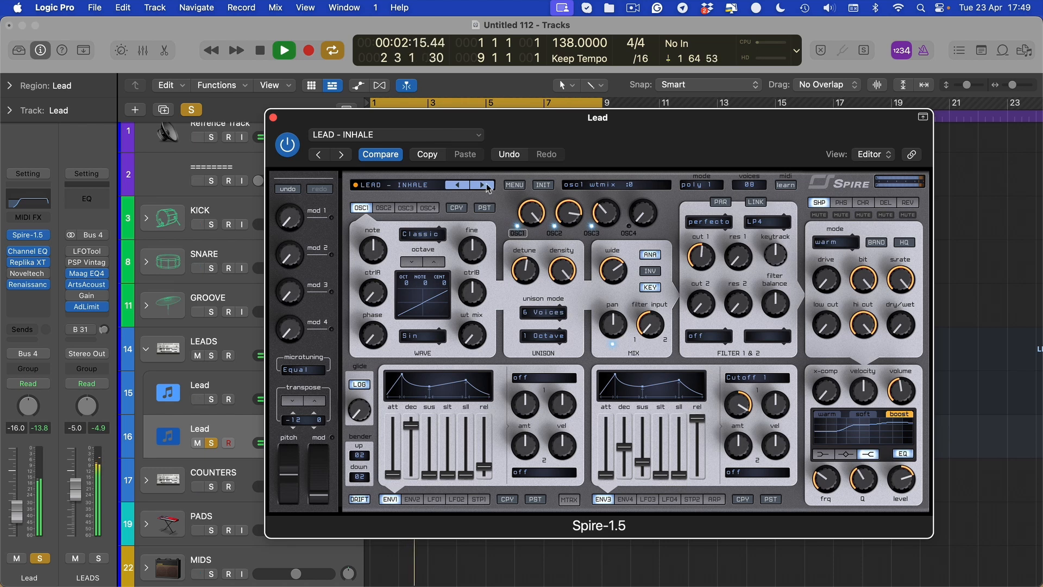
left_click(486, 185)
left_click(483, 185)
left_click(483, 185)
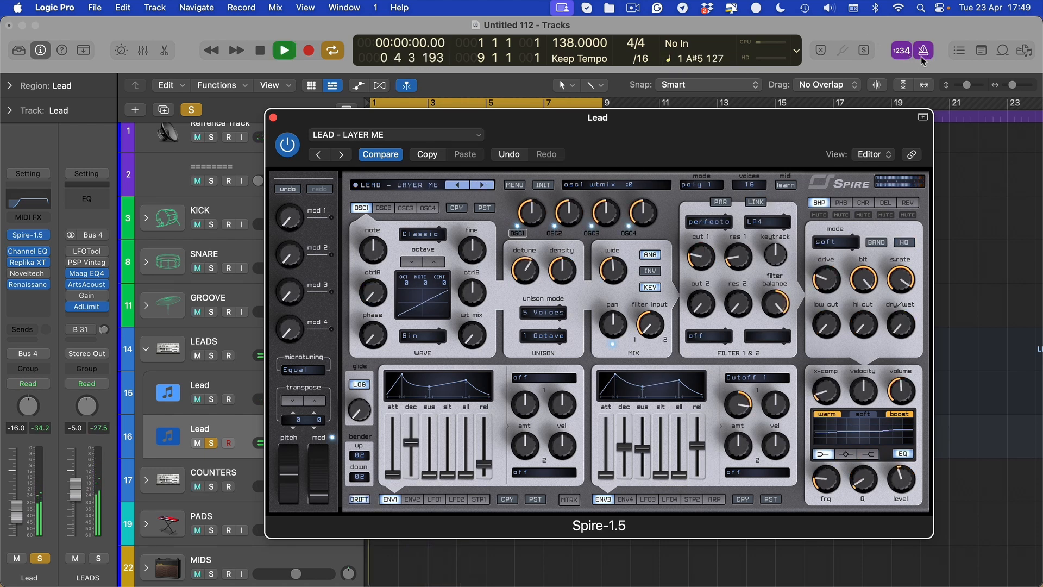
left_click_drag(701, 270, 700, 263)
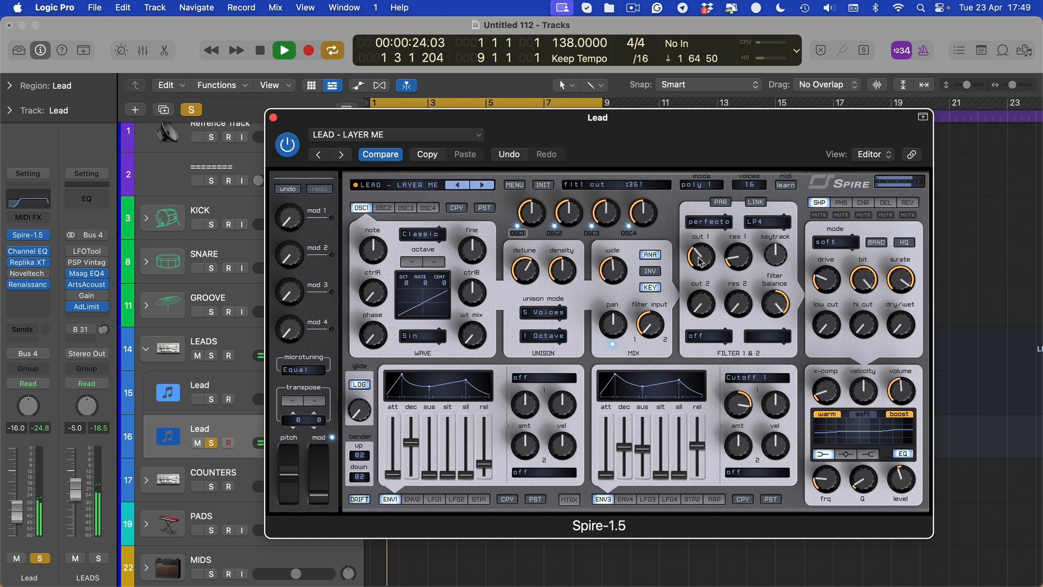
Step: Solo the original Lead track too, raise its volume to -11.0 dB and set the duplicate's Spire transpose to -12
left_click(216, 406)
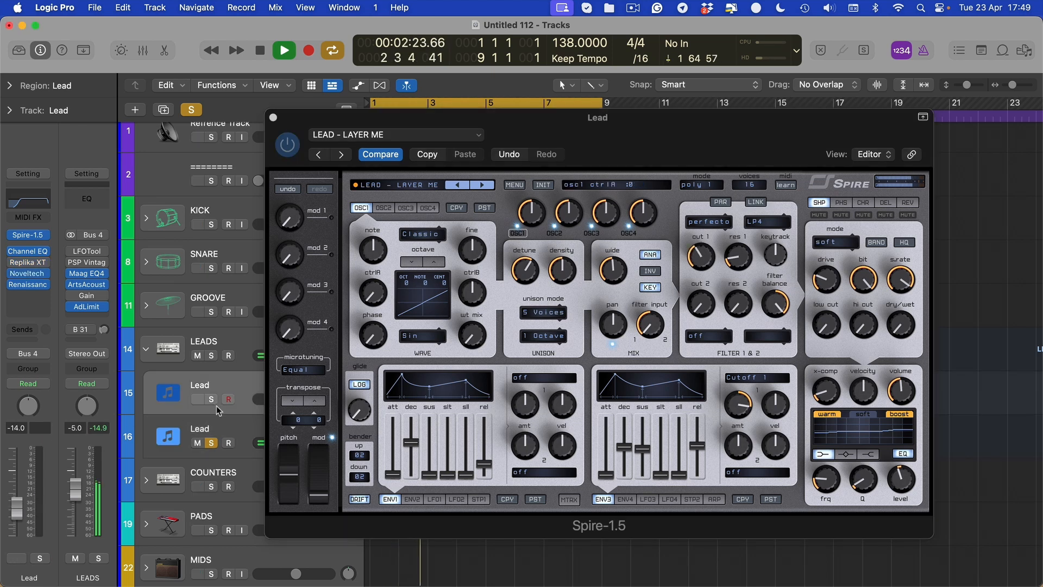
left_click(212, 400)
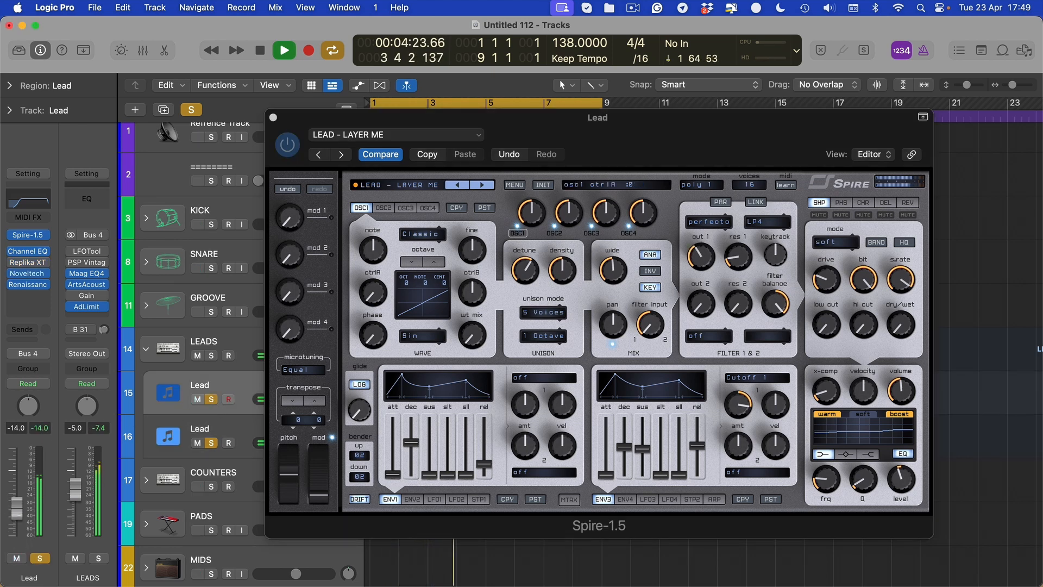
left_click_drag(17, 511, 20, 504)
left_click(292, 400)
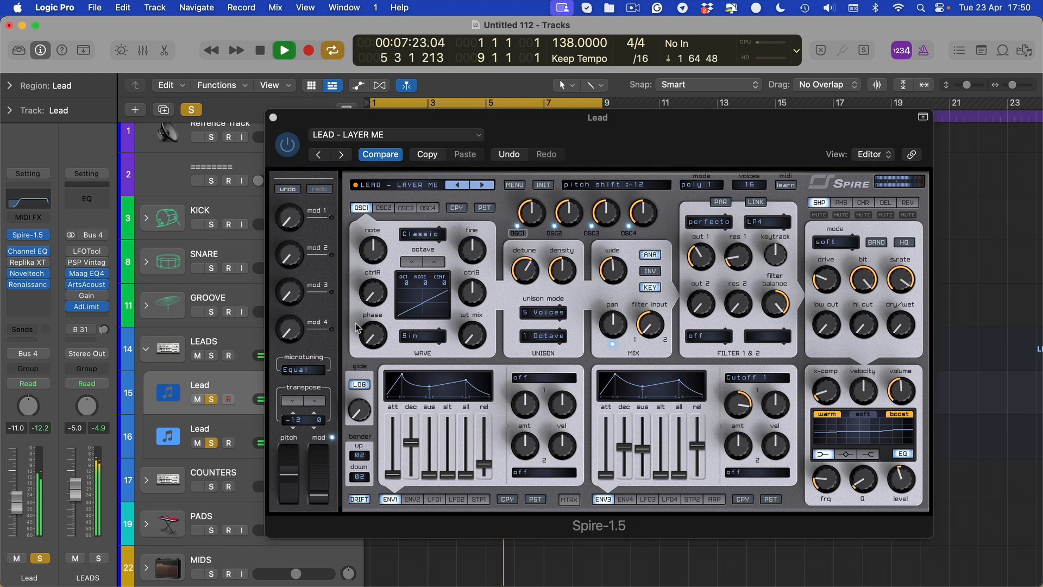
Step: Set the duplicate's Spire transpose to 0 and filter 1 cutoff to about 486, toggling the original Lead's solo to compare the layers
left_click(312, 403)
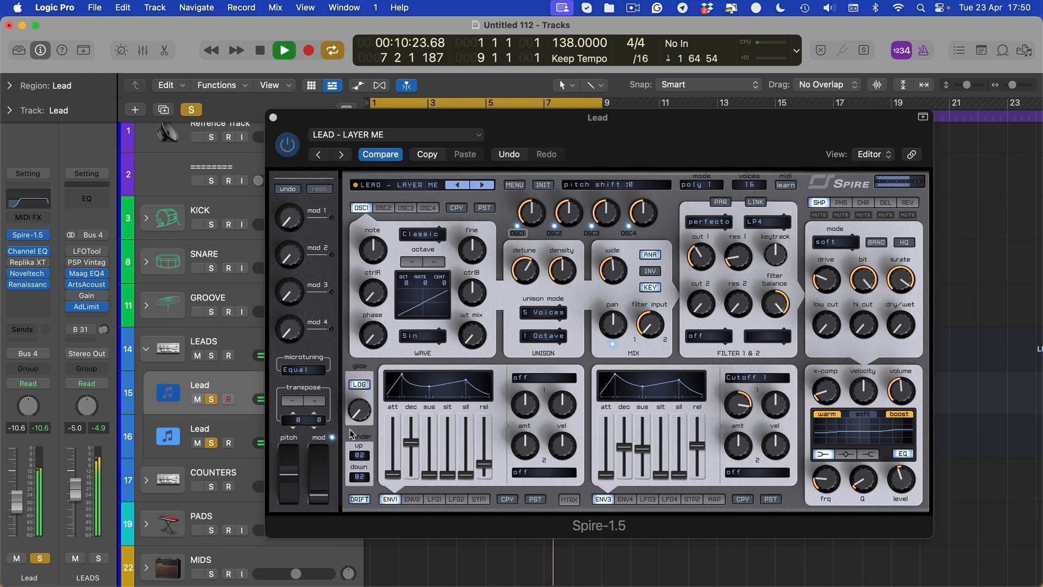
left_click(212, 401)
left_click(277, 439)
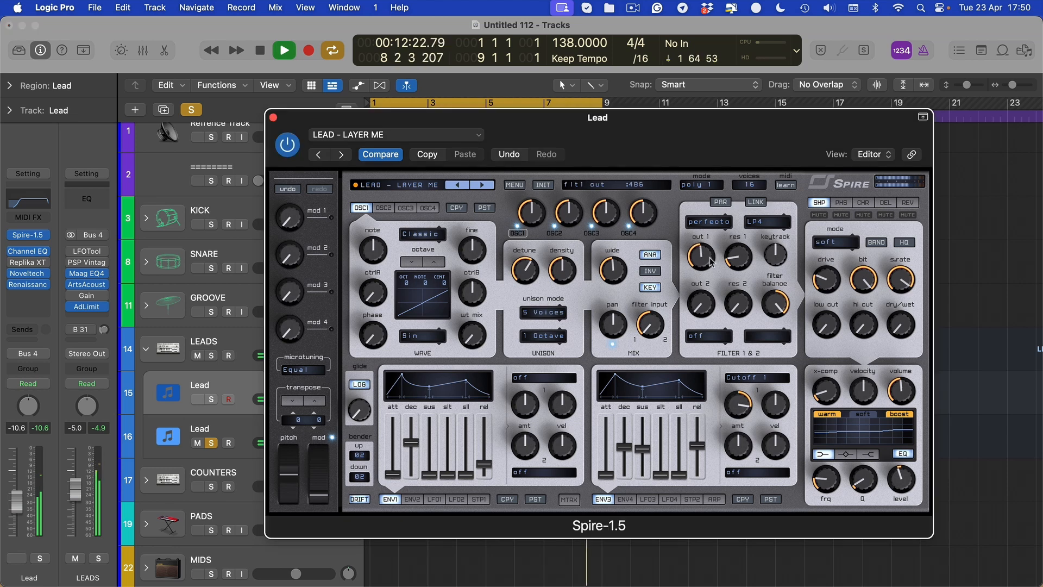
left_click(212, 400)
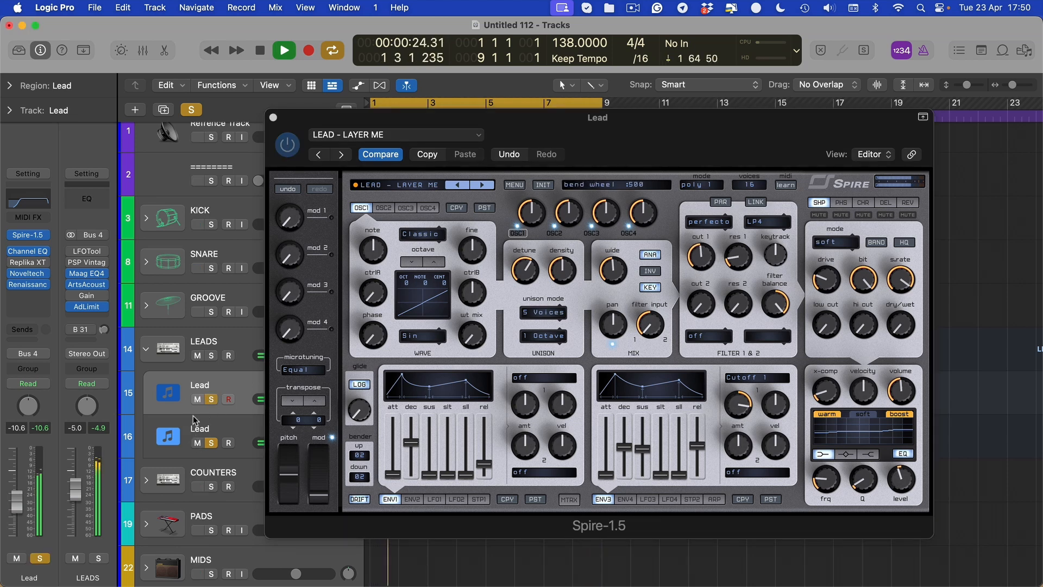
Step: Turn off the solos, raise the duplicate's Spire filter 1 cutoff to about 769 and set its track volume to -14.4 dB
mouse_move(16, 499)
left_mouse_down()
mouse_move(4, 513)
mouse_move(22, 512)
left_mouse_up()
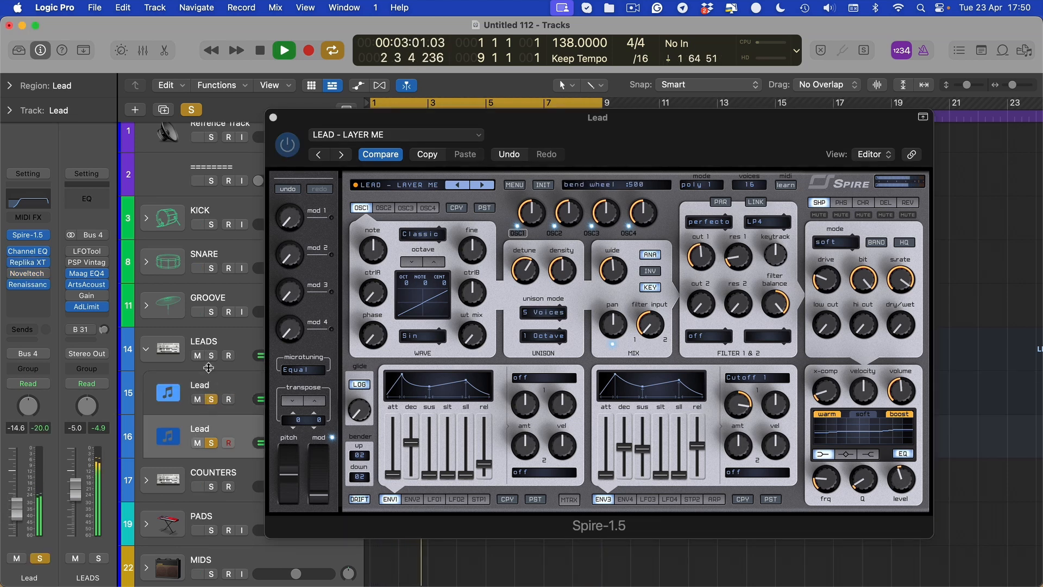
left_click(212, 399)
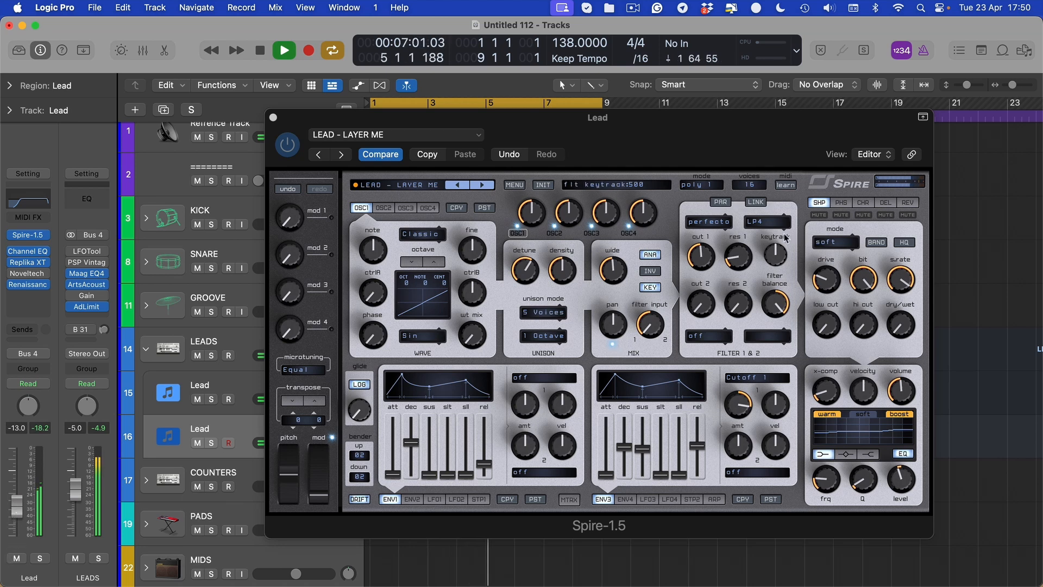
left_click(719, 257)
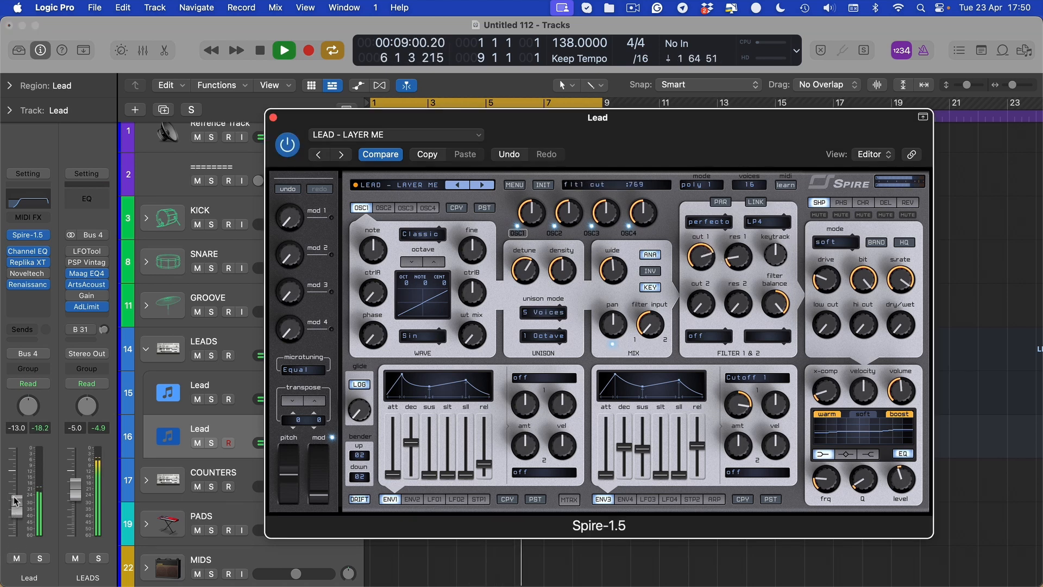
left_click_drag(15, 500, 15, 508)
Step: Solo the duplicate Lead track and advance its Spire preset to LEAD - NEVADA
left_click(39, 558)
left_click(482, 185)
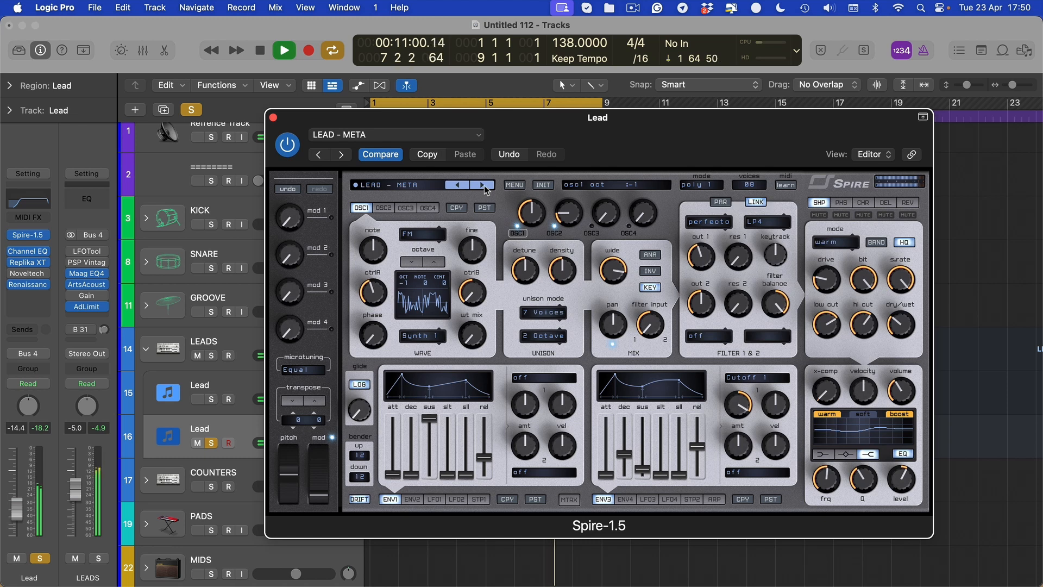
left_click(483, 184)
left_click(483, 185)
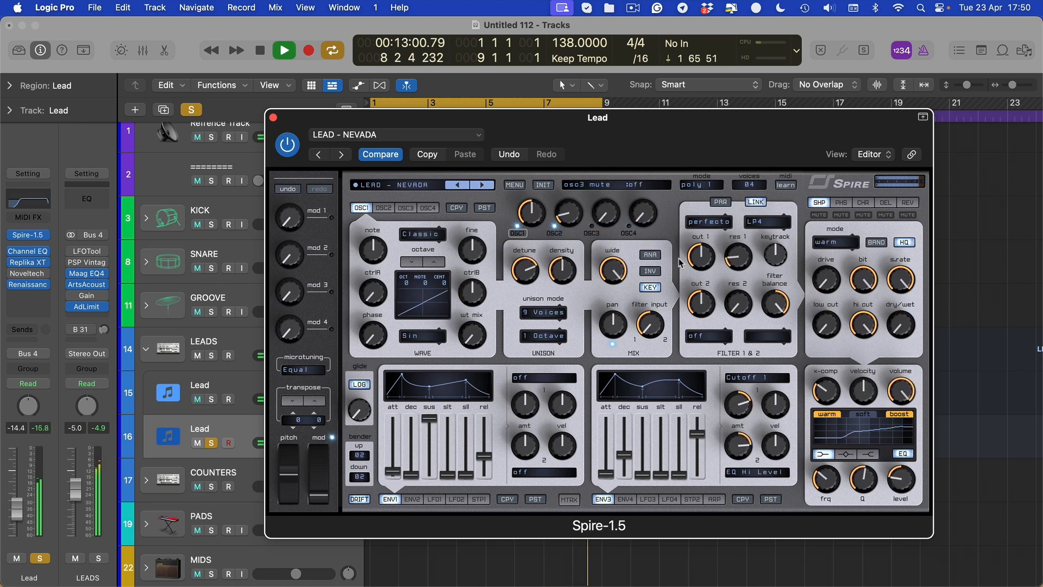
Step: Lower Spire's filter 1 cutoff to about 581 and reduce the reverb's dry/wet amount
left_click_drag(701, 256, 702, 261)
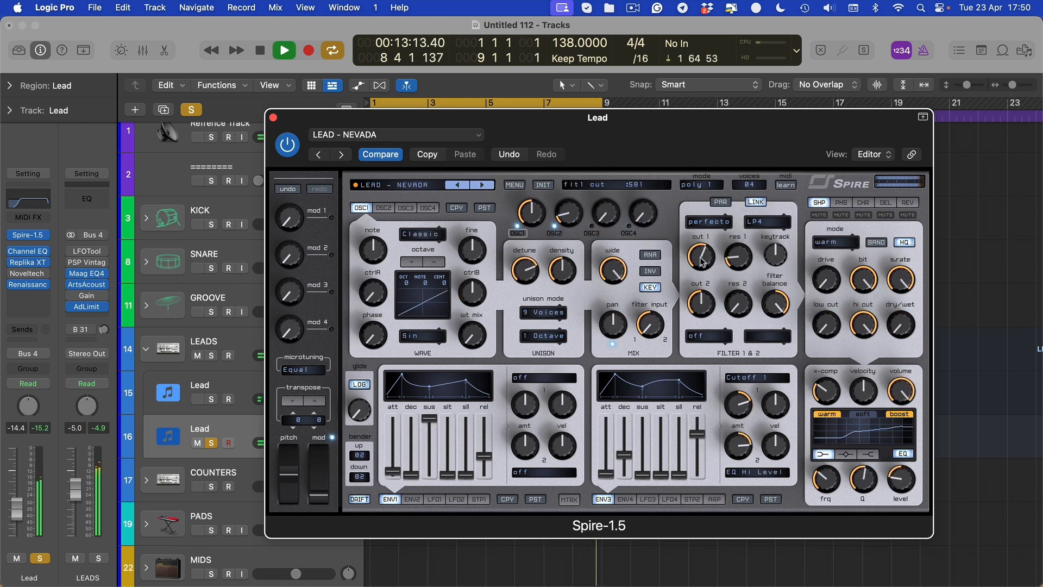
left_click(908, 202)
left_click_drag(898, 336, 898, 343)
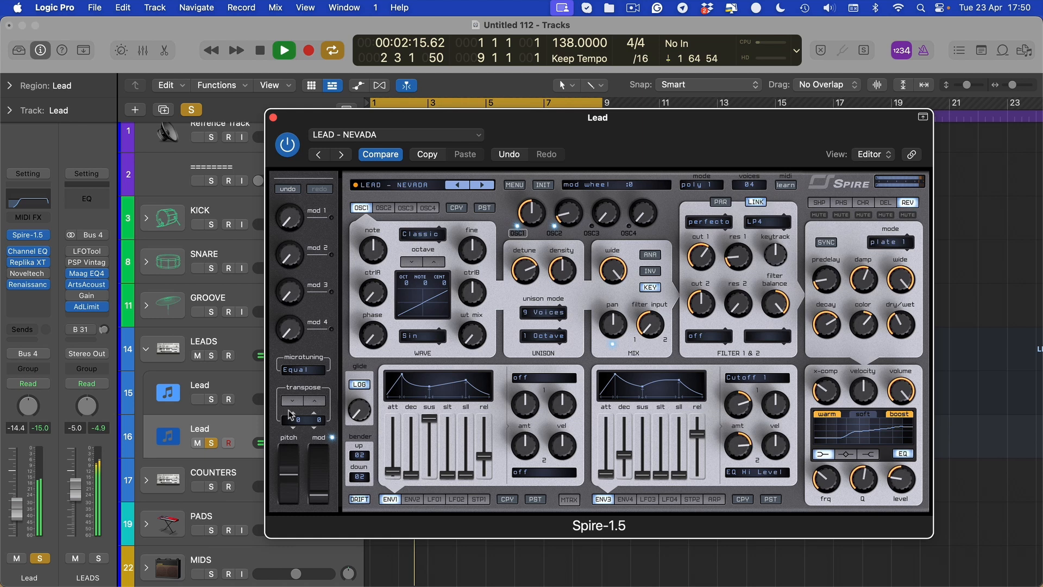
Step: Audition both Leads soloed, clear all solos, raise Spire's filter 1 cutoff and set the duplicate's volume to -14.0 dB
left_click(211, 399)
left_click_drag(13, 502, 13, 501)
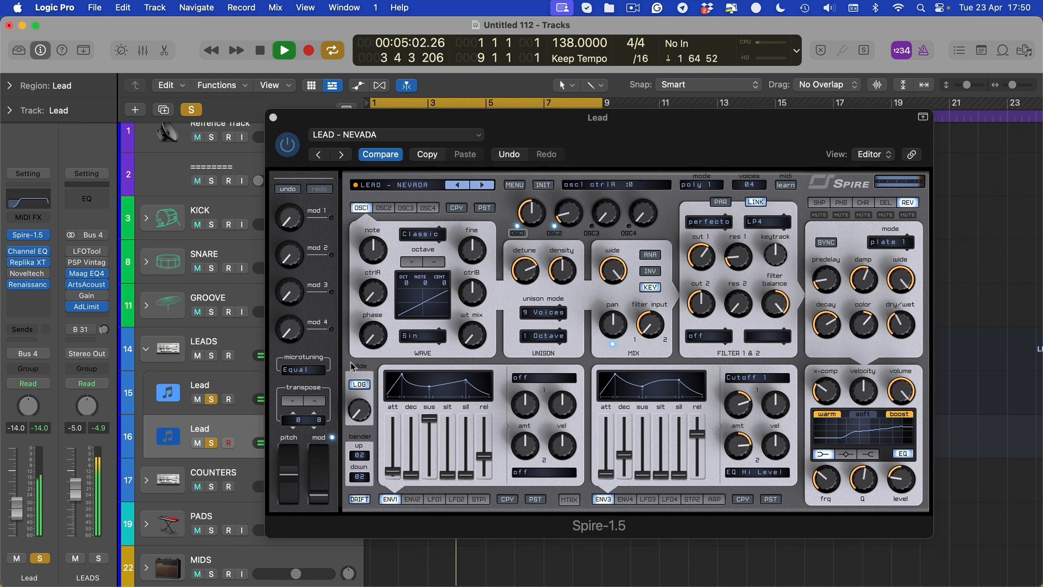
left_click(190, 112)
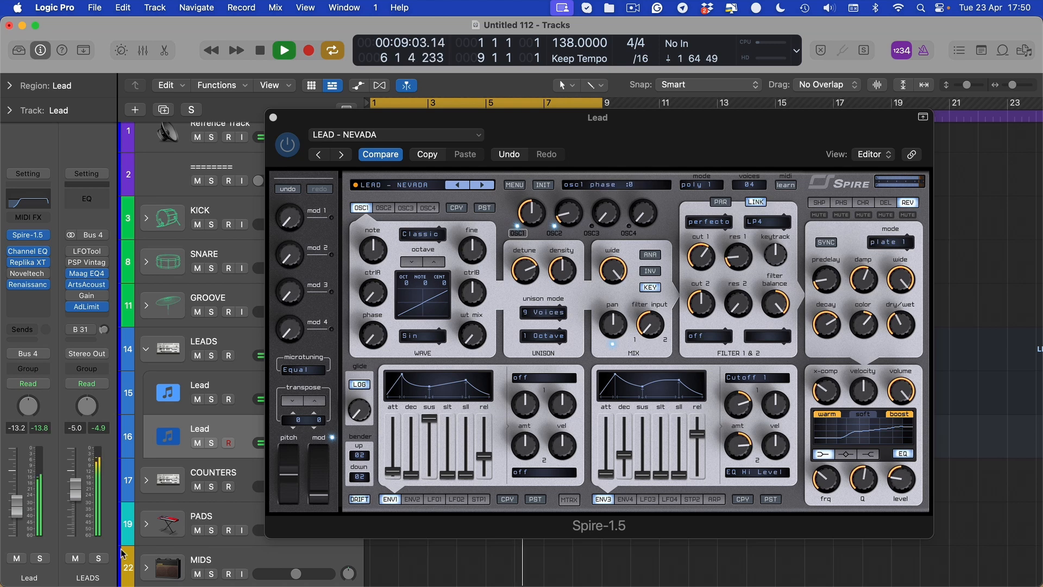
left_click(695, 255)
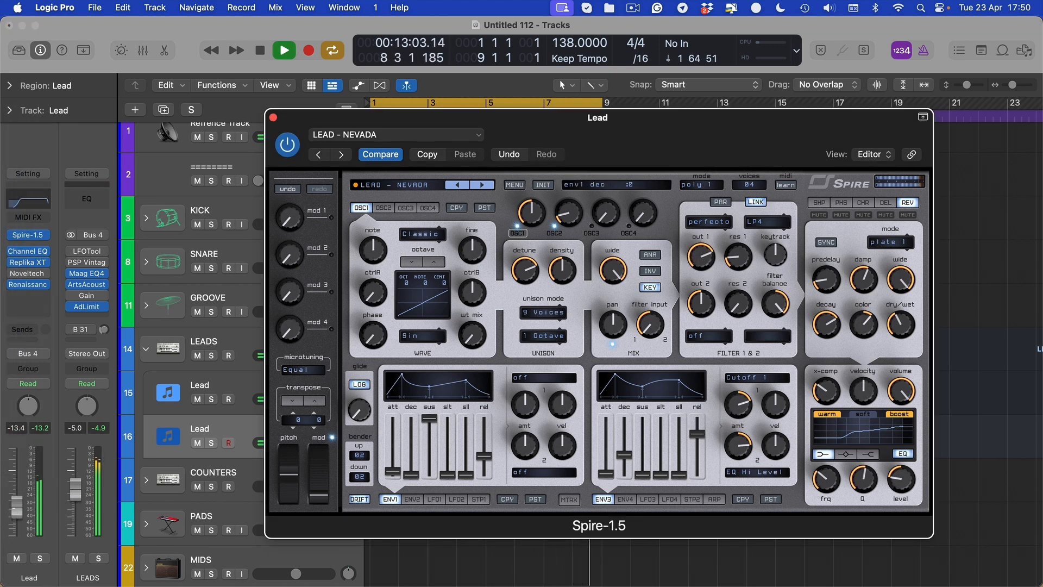
left_click(148, 349)
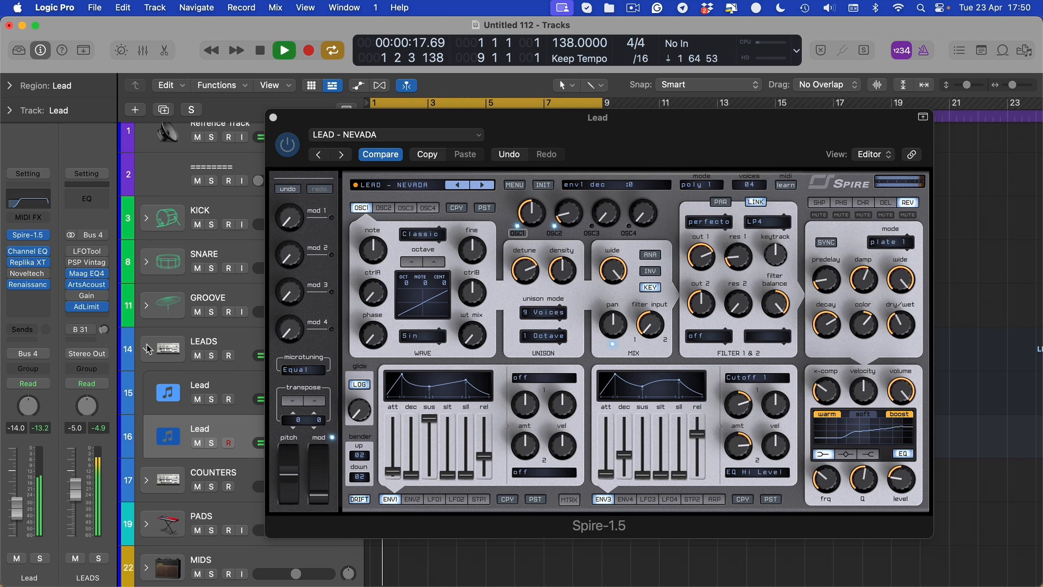
Step: Raise the duplicate's Renaissance Axx threshold to about -5.3 and lower its track volume to about -14.6 dB
left_click(28, 285)
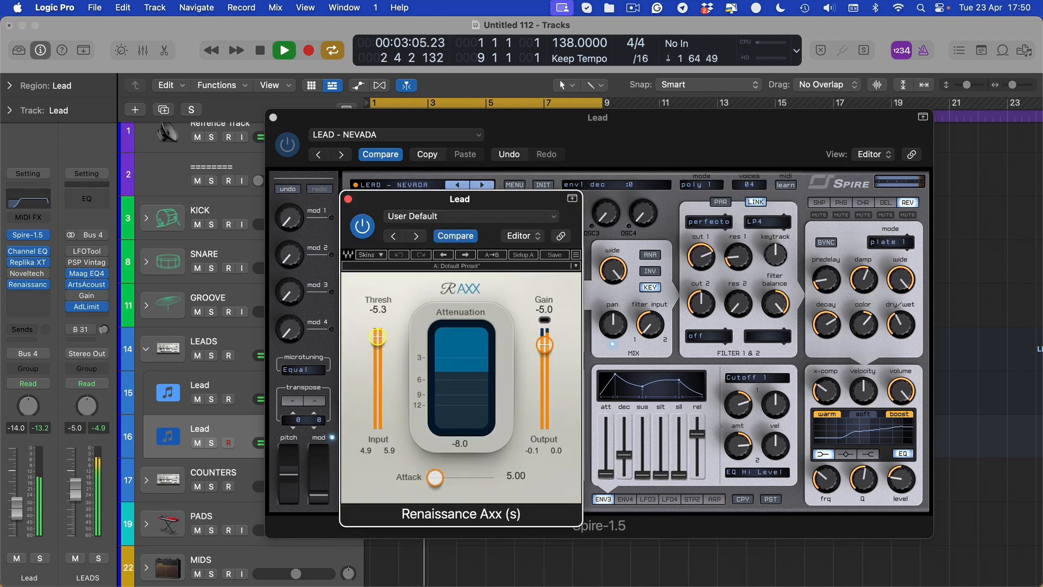
left_click_drag(378, 337, 378, 335)
key("super+w")
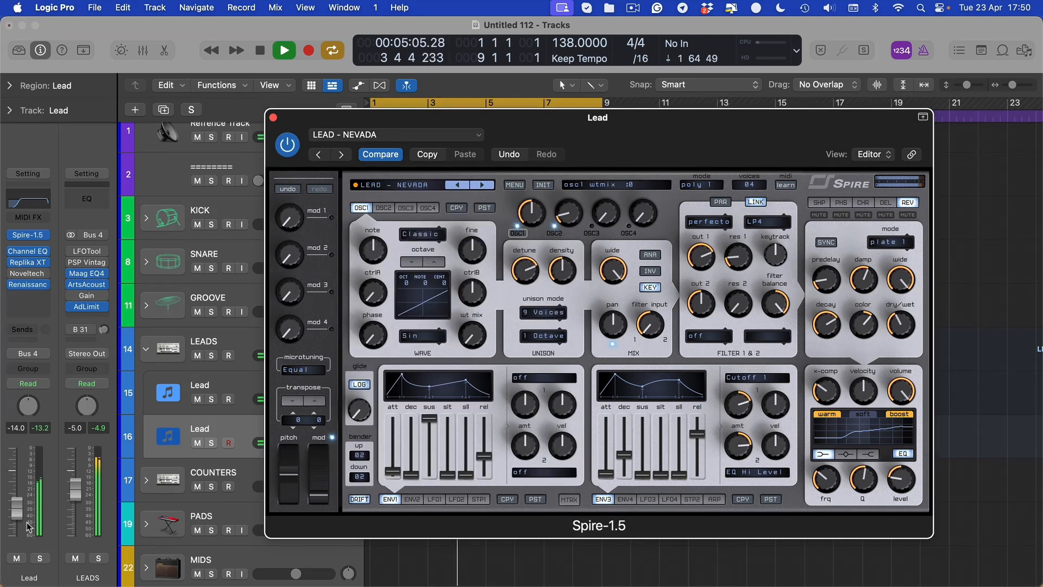
left_click_drag(15, 547, 15, 549)
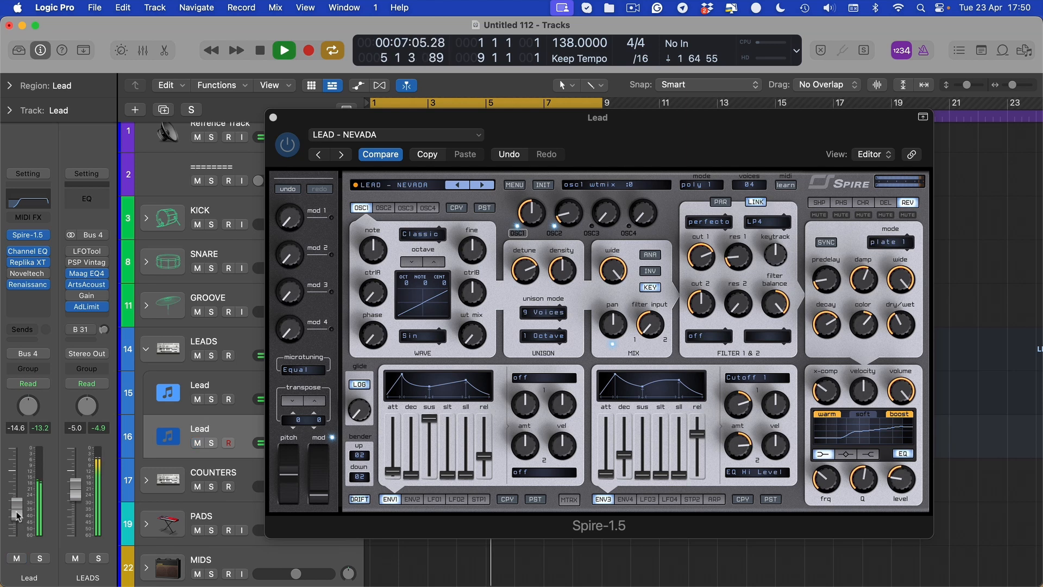
Step: Close Spire, solo the reference track with both Leads, and set the original Lead to -12.0 dB and the duplicate to -16.2 dB
left_click(273, 117)
left_click(210, 138)
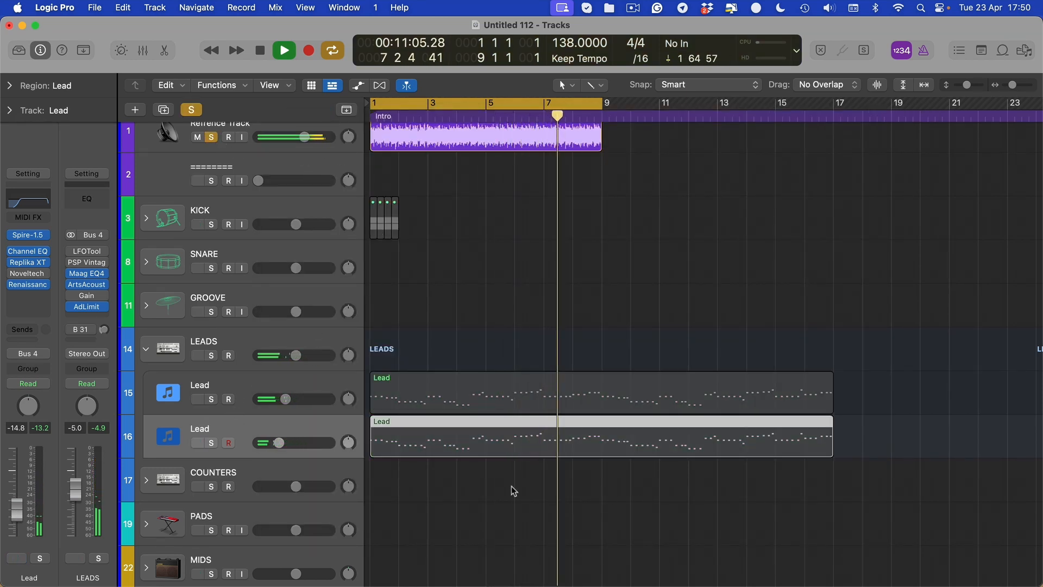
left_click(211, 399)
left_click(213, 380)
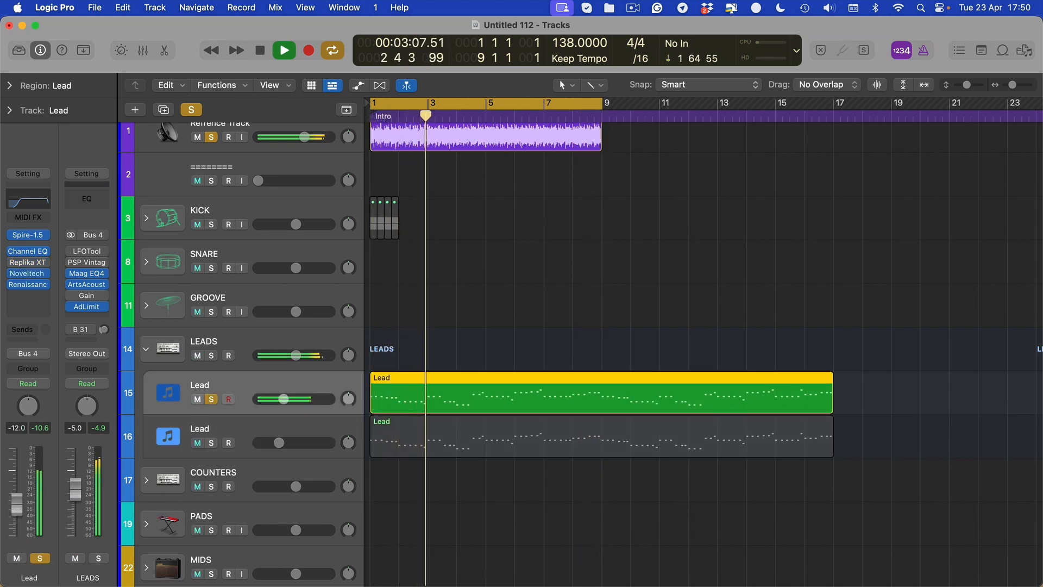
left_click(212, 443)
left_click(235, 439)
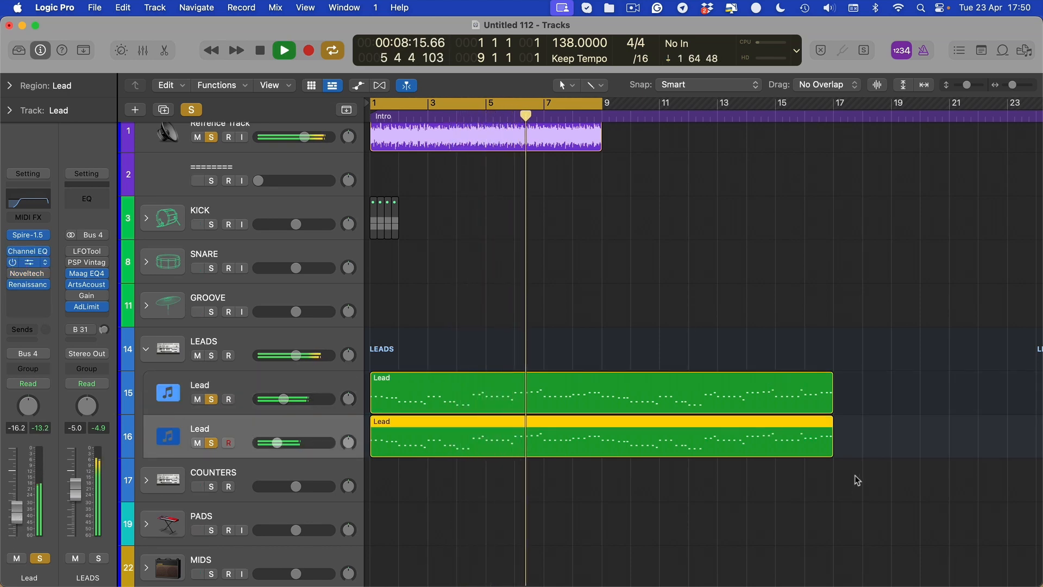
Step: Show the plug-in windows, lower the duplicate's Replika XT feedback to about 41.5 %, and hide the windows again
key("v")
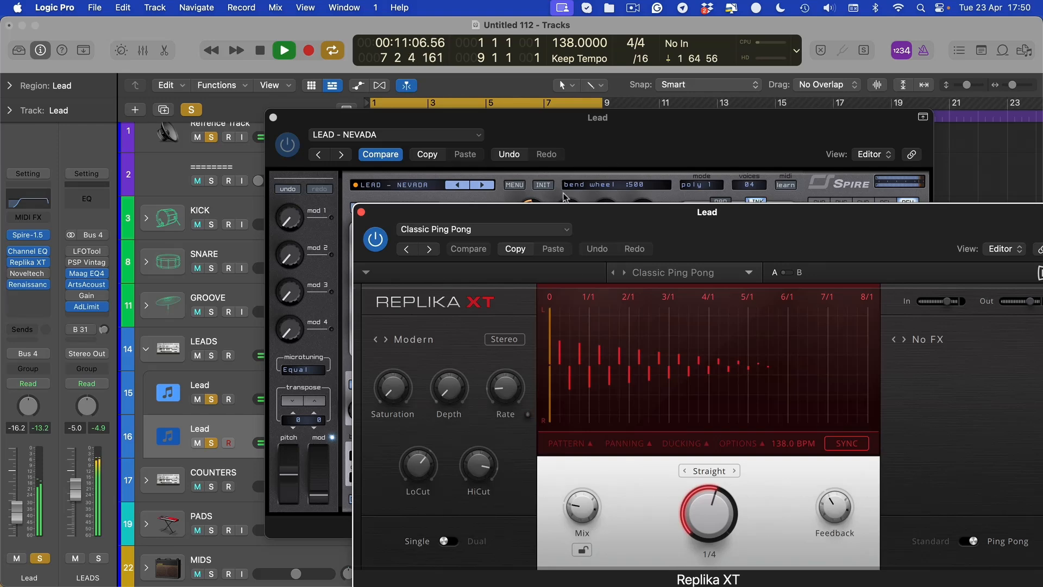
left_click_drag(578, 213, 469, 186)
left_click_drag(727, 488, 728, 499)
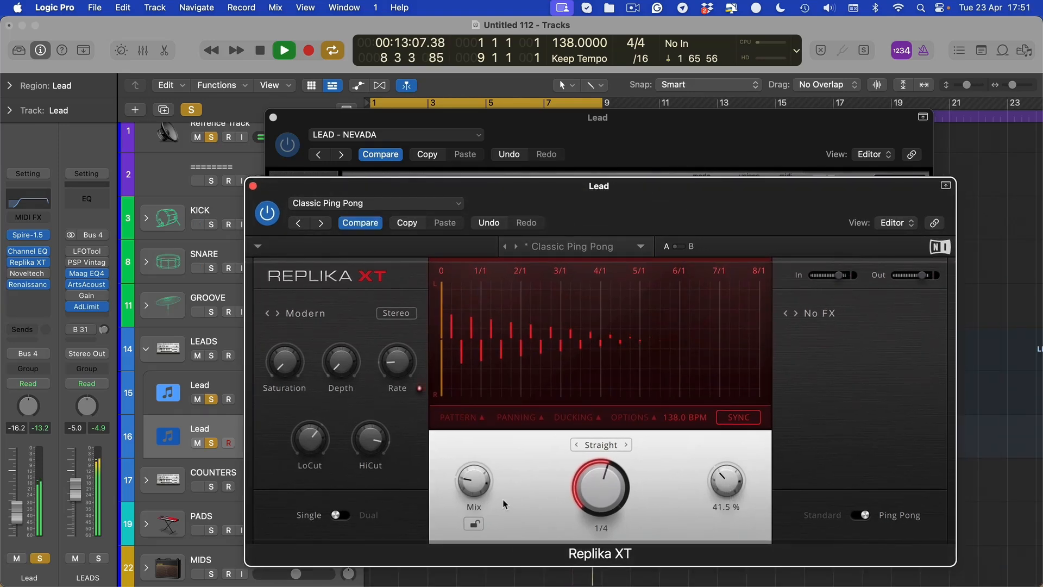
key("t")
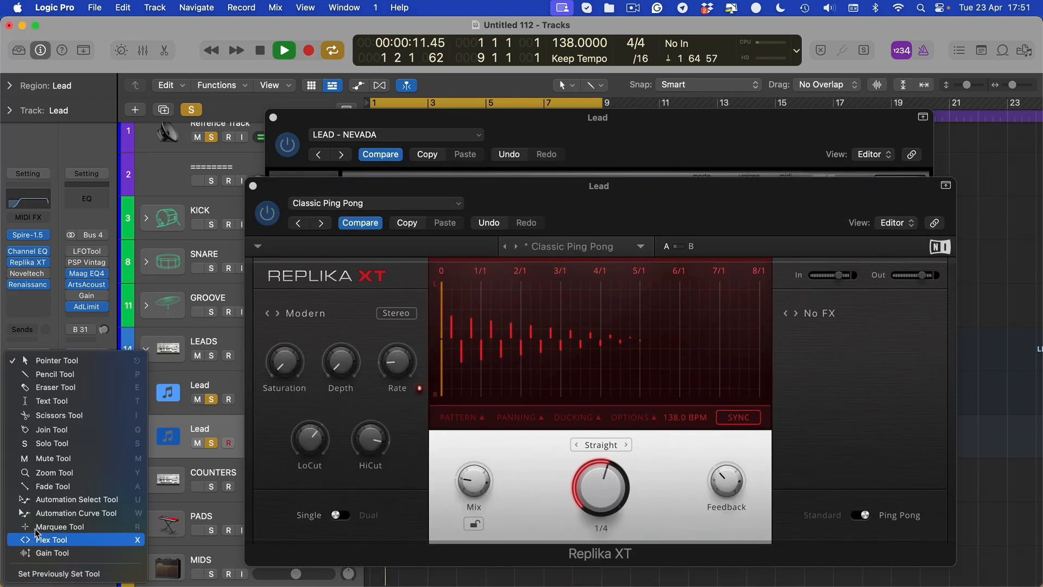
left_click(85, 310)
key("v")
Step: Lower the duplicate Lead's volume to -17.0 dB, stop playback and clear the solos on the Leads and reference track
left_click_drag(16, 518, 15, 518)
key("space")
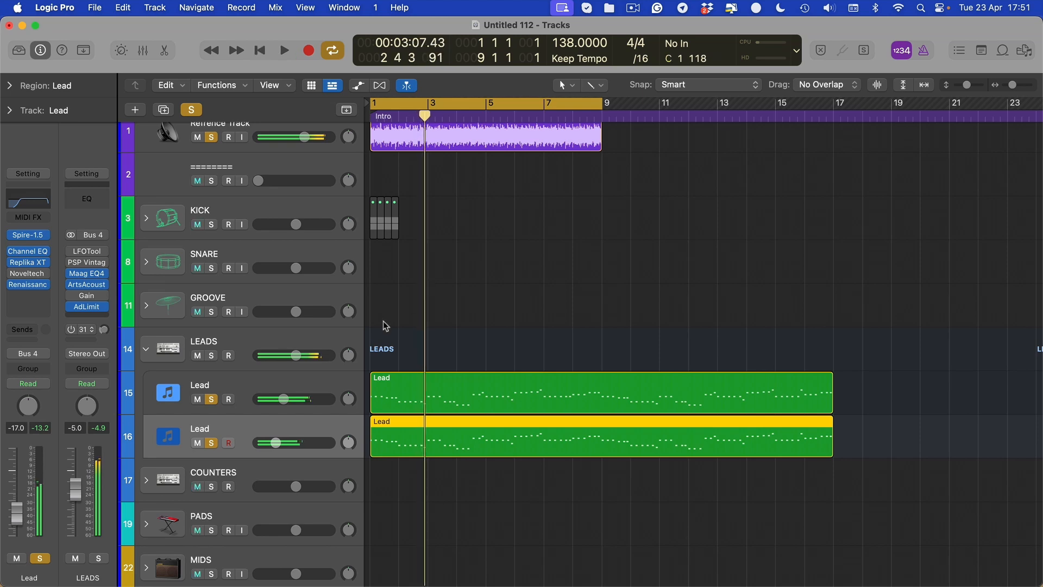
key("super+Up")
left_click(212, 362)
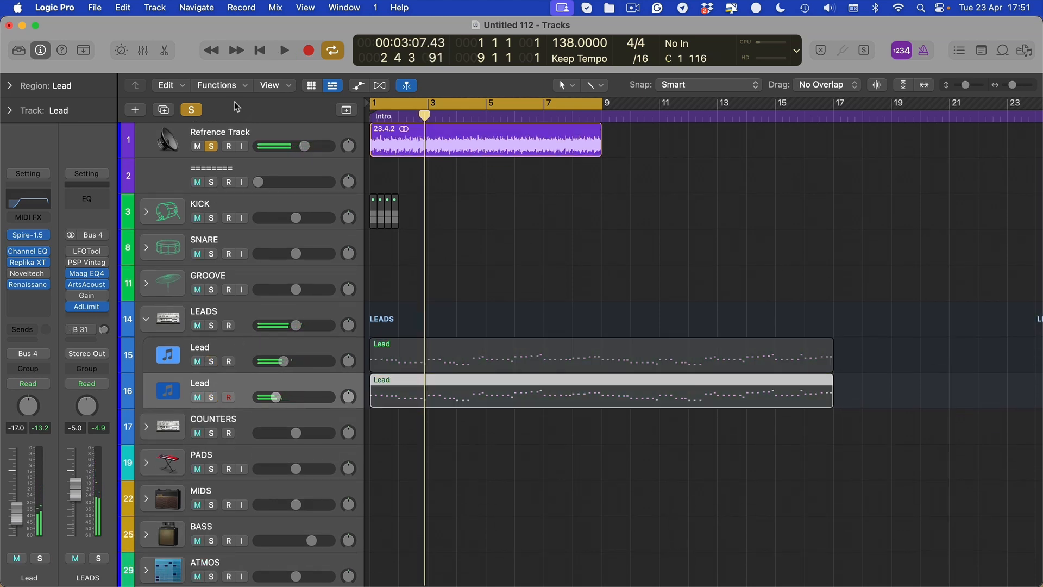
left_click(211, 146)
Step: Mute the LEADS stack and raise the original Lead's Renaissance Axx threshold to -4.6 during playback
left_click(200, 325)
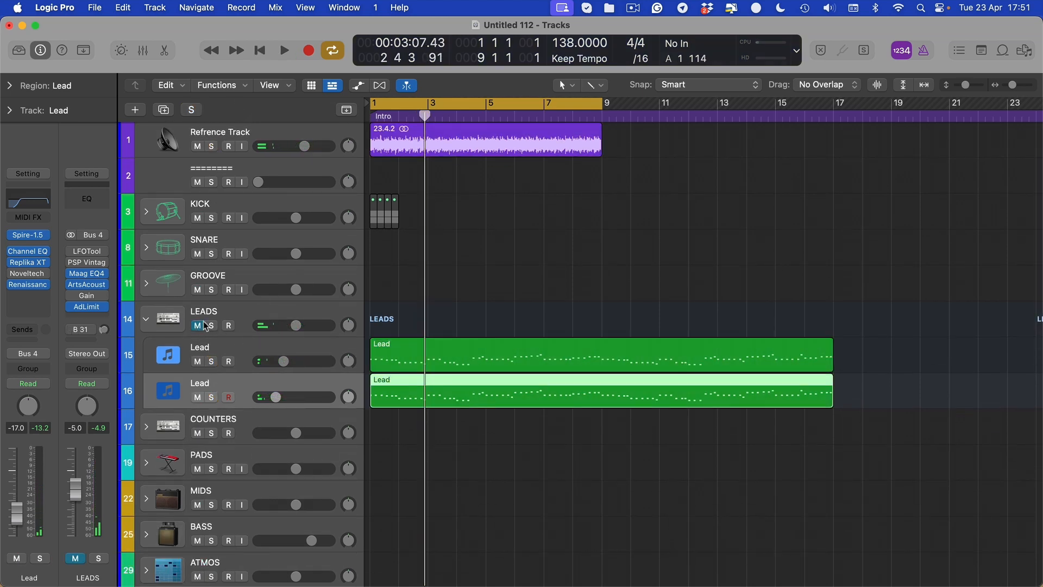
left_click(233, 346)
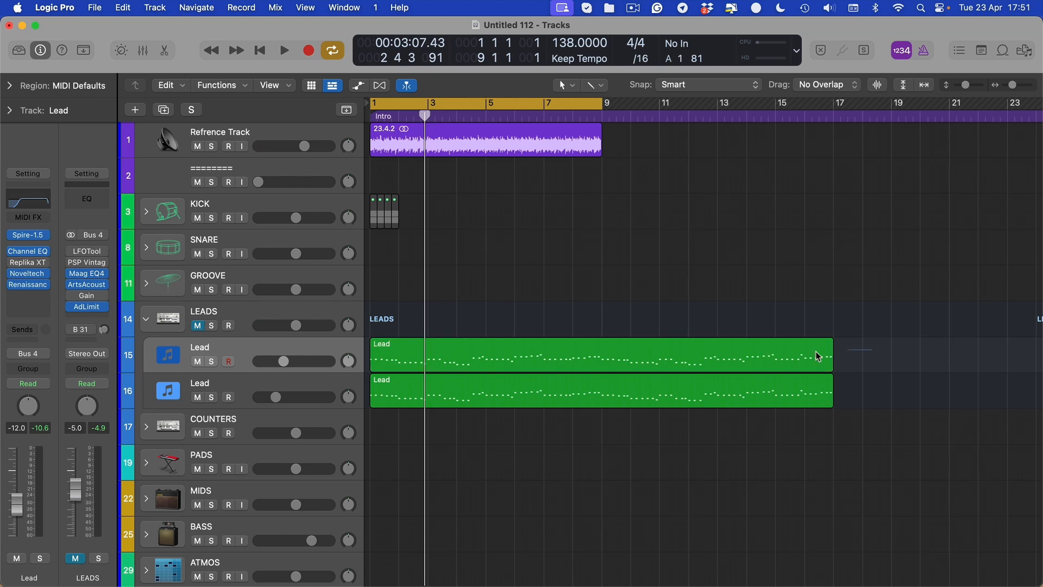
left_click(33, 275)
left_click(27, 284)
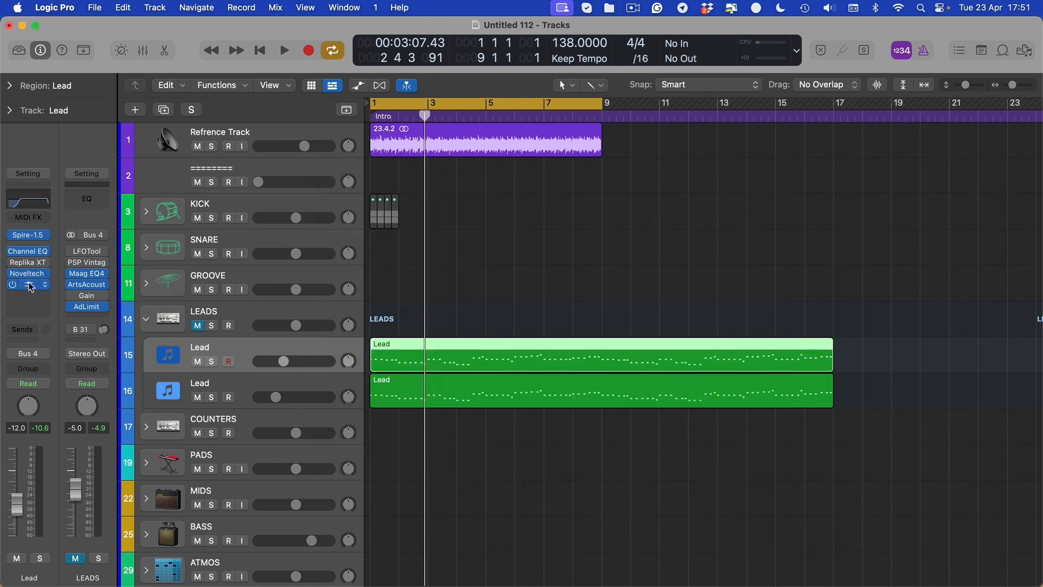
key("space")
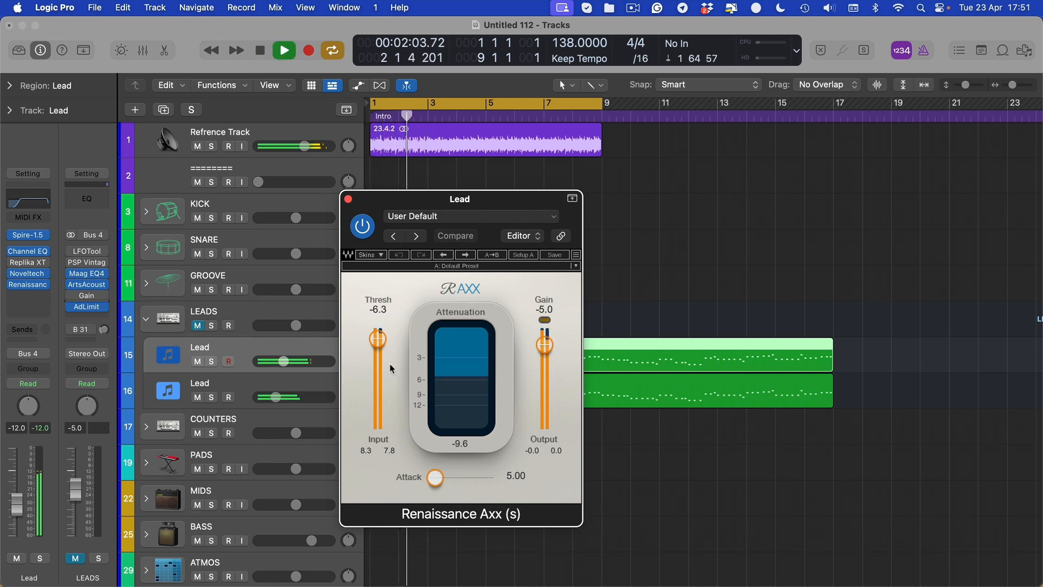
left_click_drag(377, 338, 377, 335)
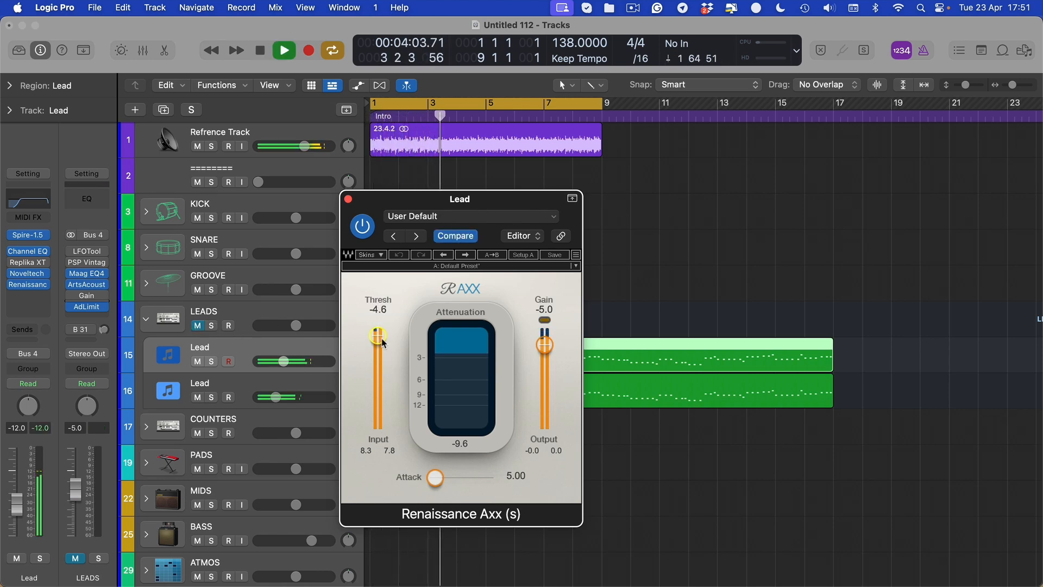
key("space")
Step: Unmute the LEADS stack and audition the original Lead soloed, comparing it with both layers playing alongside the reference track
left_click(198, 327)
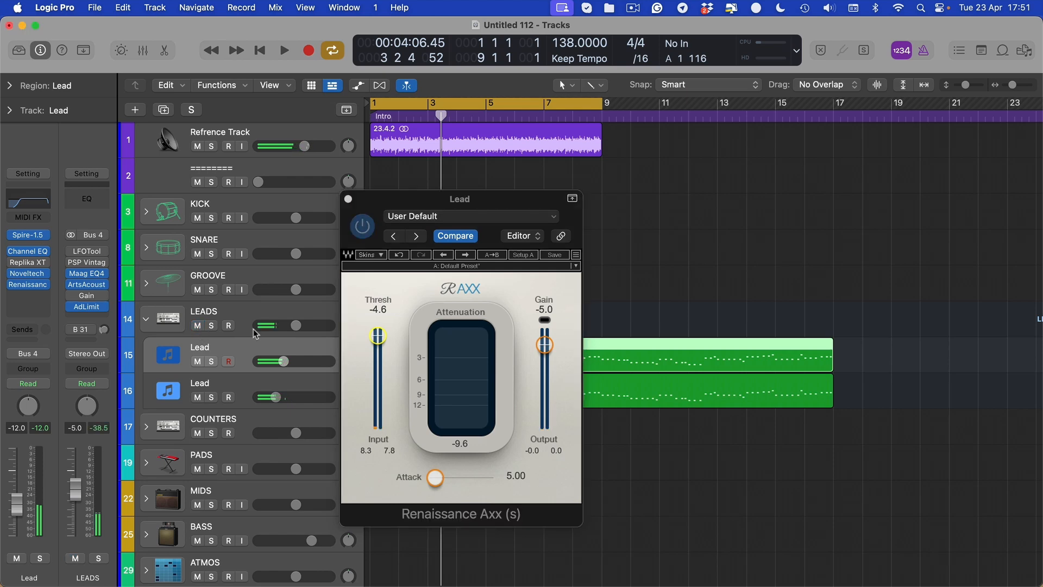
left_click(212, 362)
key("space")
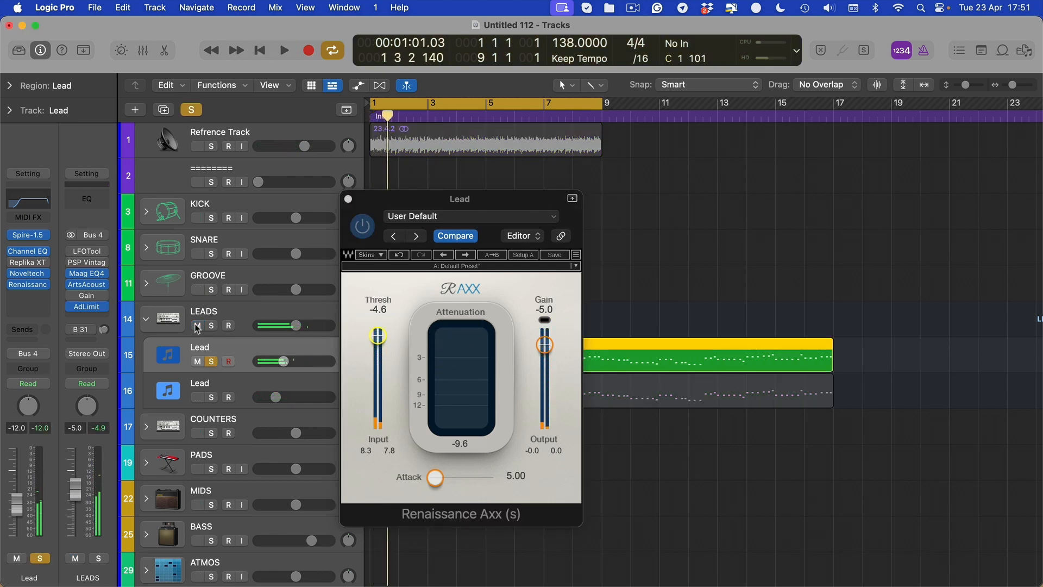
left_click(212, 361)
left_click(198, 326)
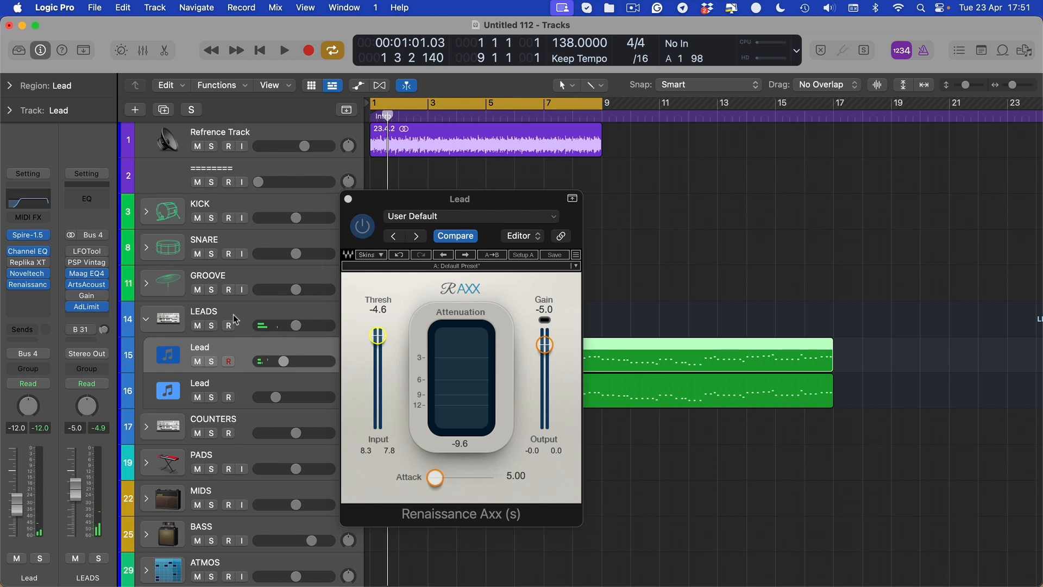
key("space")
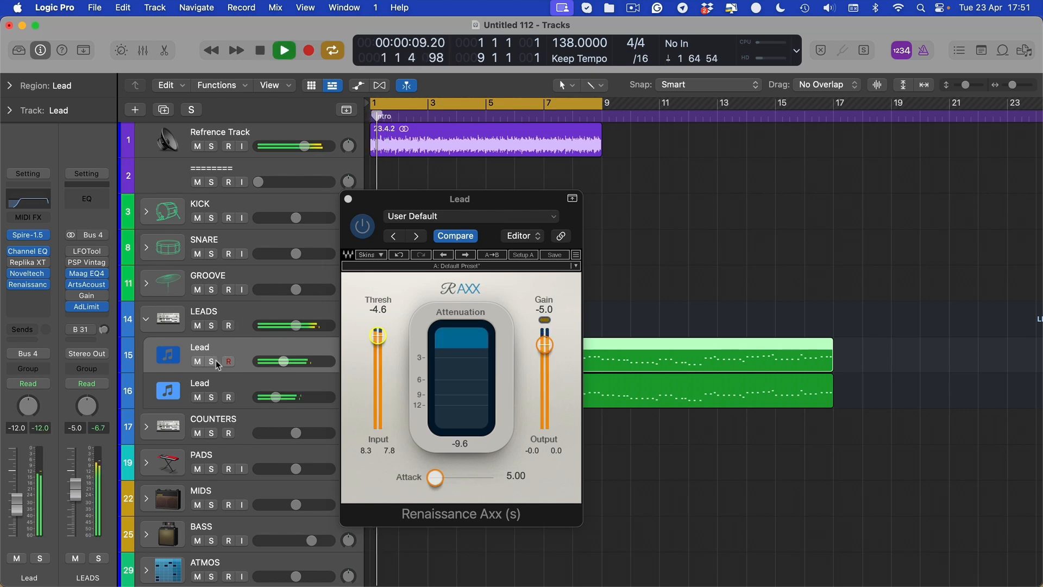
key("space")
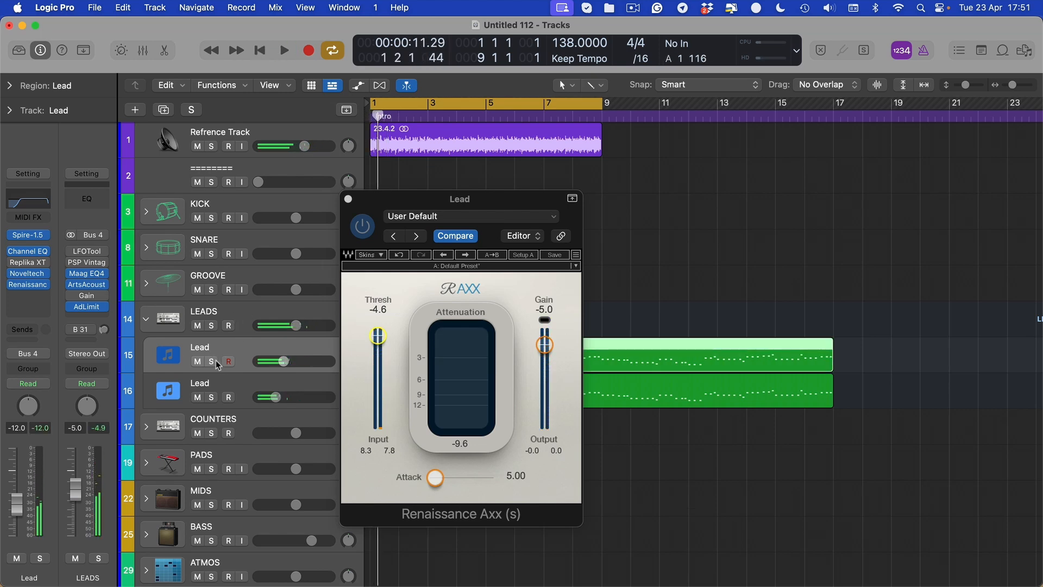
Step: Briefly solo the original Lead, clear its solo, and move the Renaissance Axx window away from the track headers
left_click(212, 361)
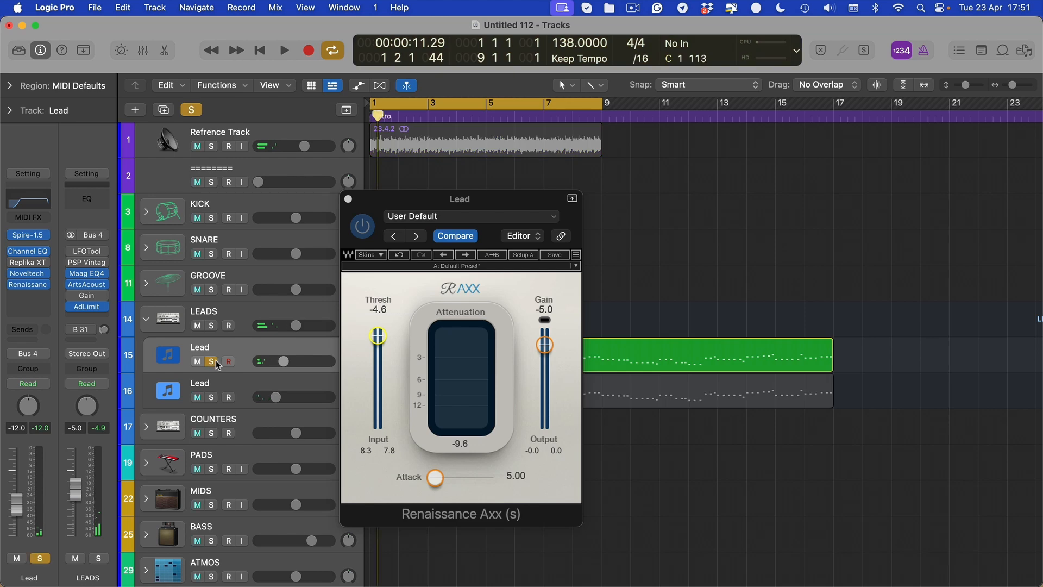
left_click(212, 361)
left_click_drag(395, 200, 584, 176)
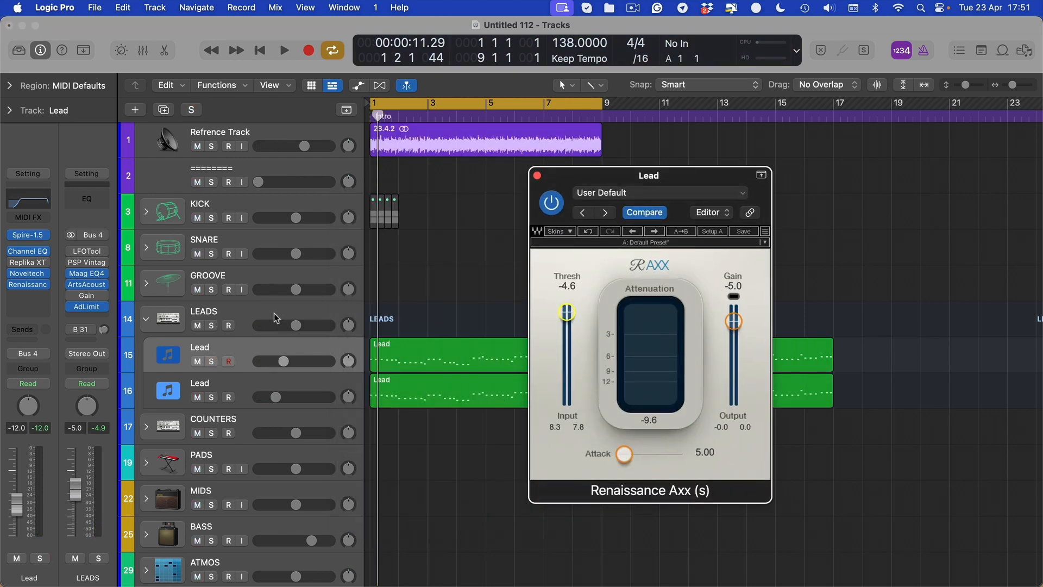
Step: Remove the bypassed Noveltech plug-in from the duplicate Lead track's audio effects
left_click(137, 405)
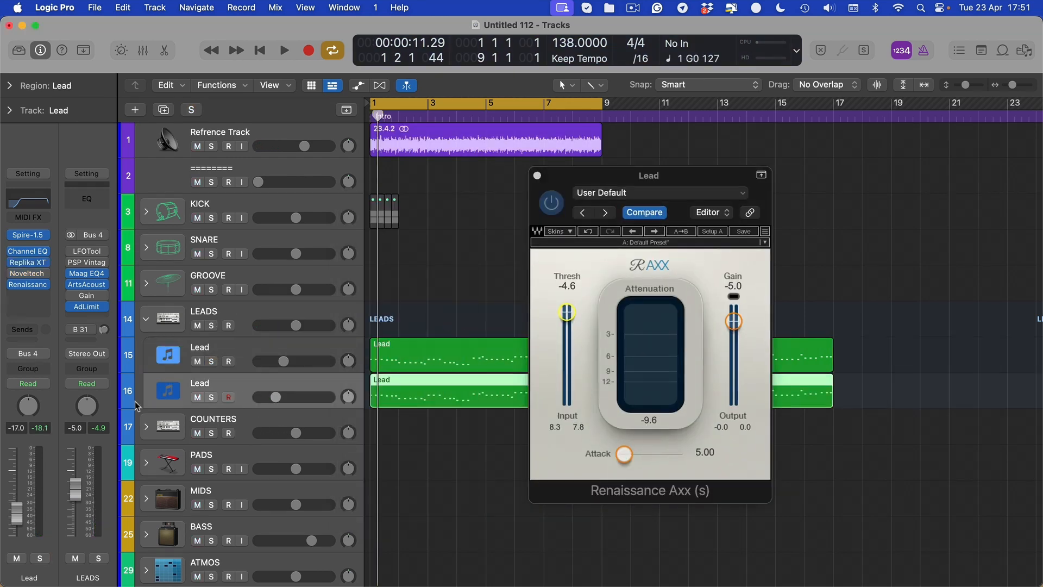
left_click(33, 259)
left_click(47, 287)
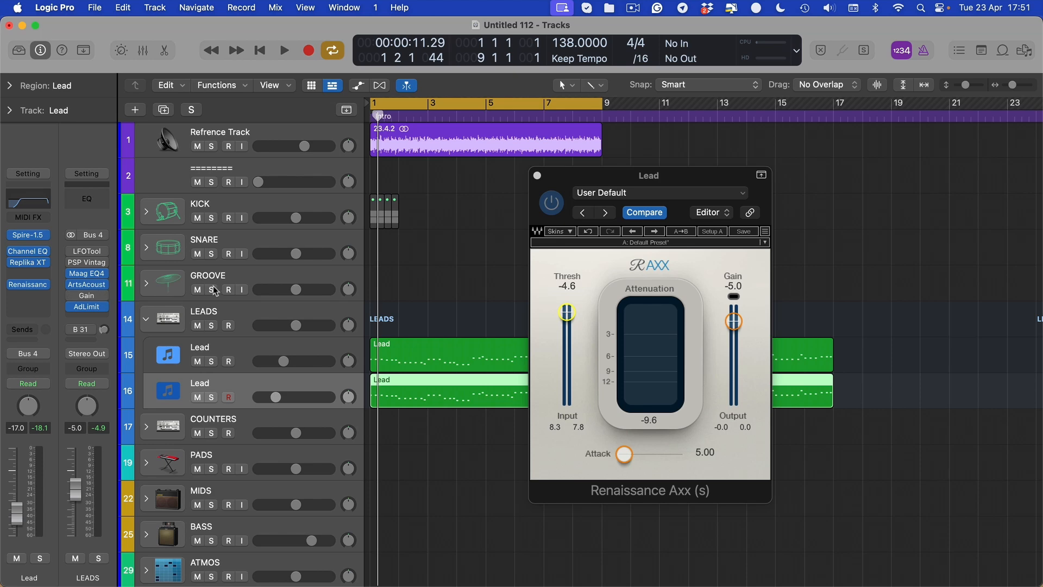
Step: Hide the plug-in windows and return the playhead to the start of the project
key("t")
left_click(412, 239)
key("v")
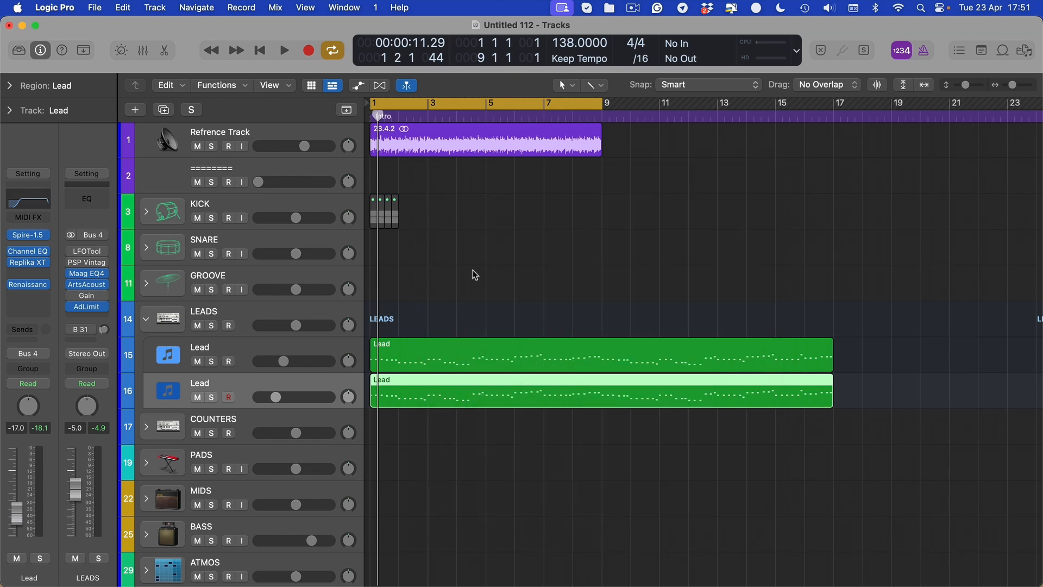
key("super+Left")
key("super+Up")
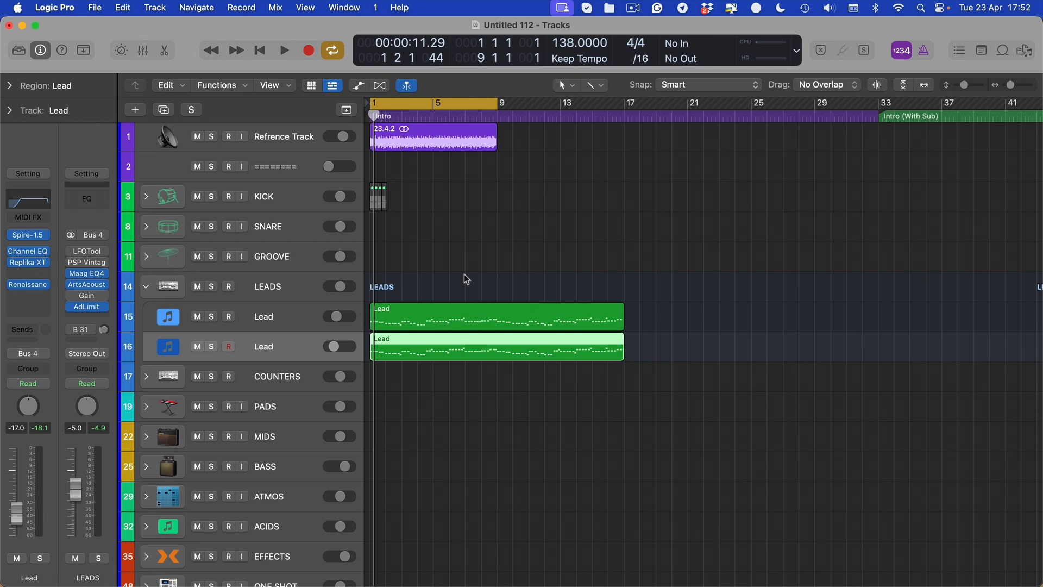
key("Return")
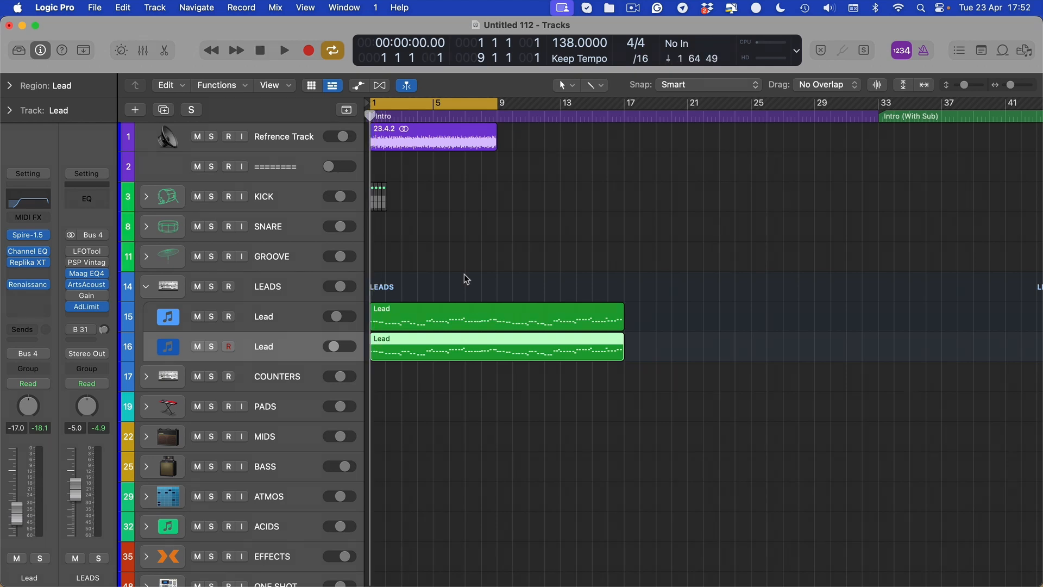
left_click(623, 10)
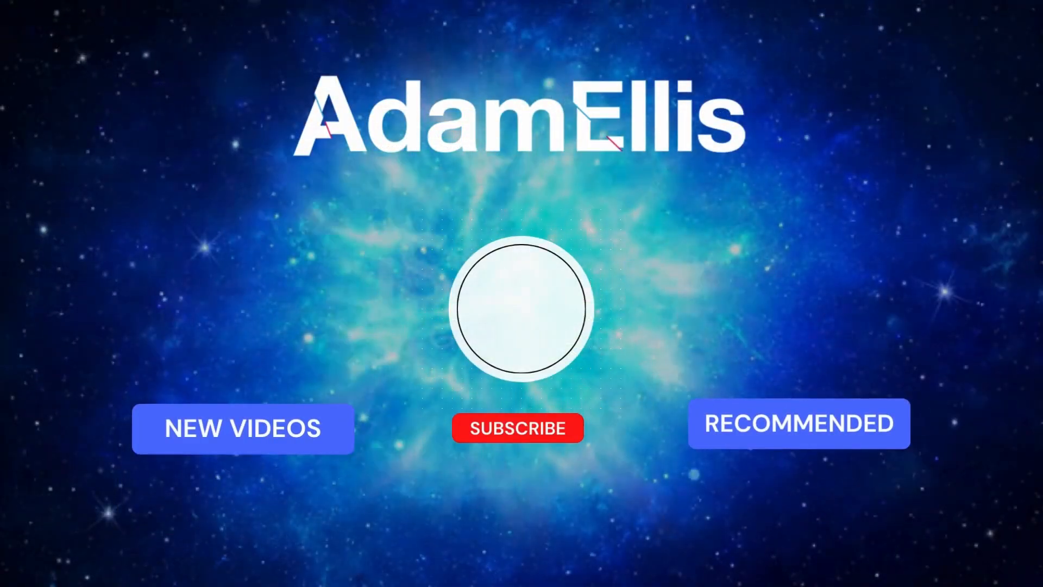